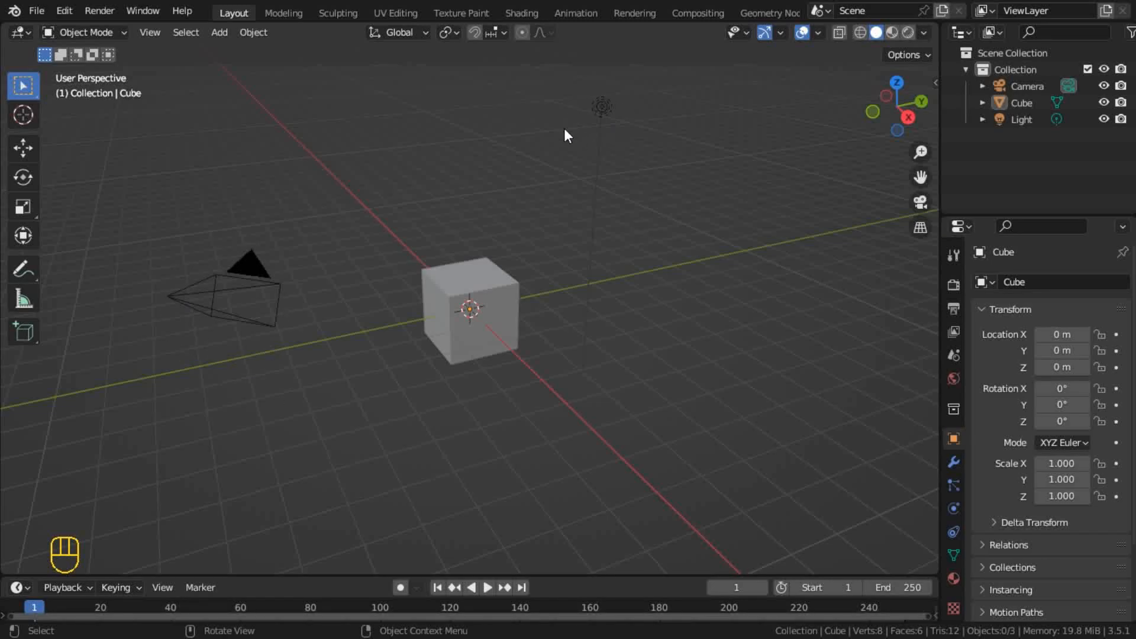
# Step: Delete the default light and camera from the scene
pyautogui.click(599, 107)
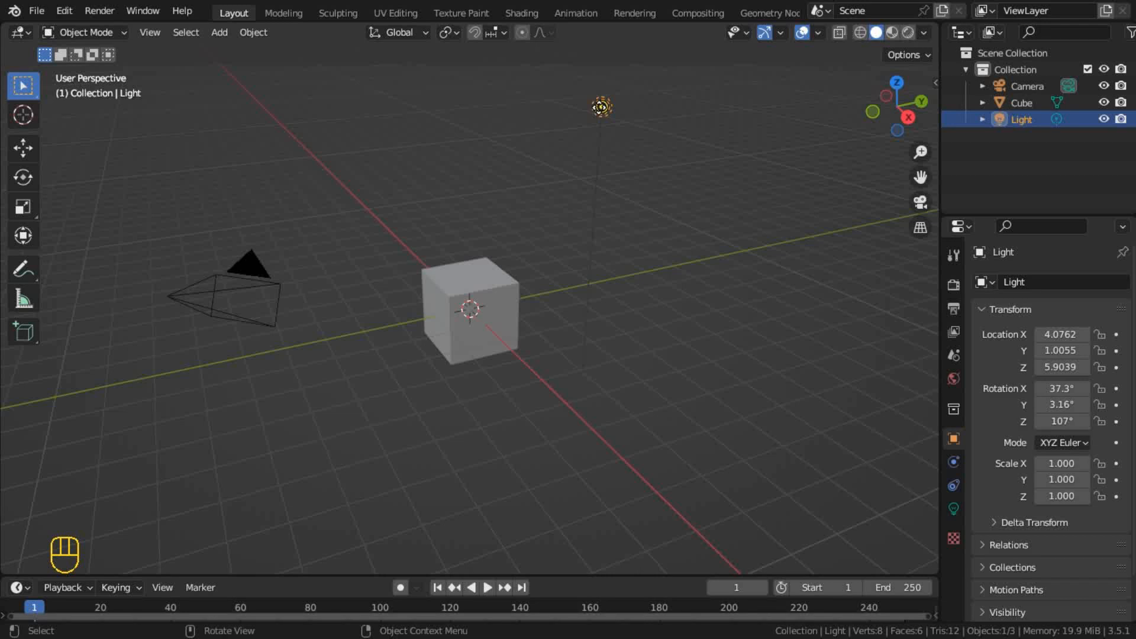
pyautogui.press('Delete')
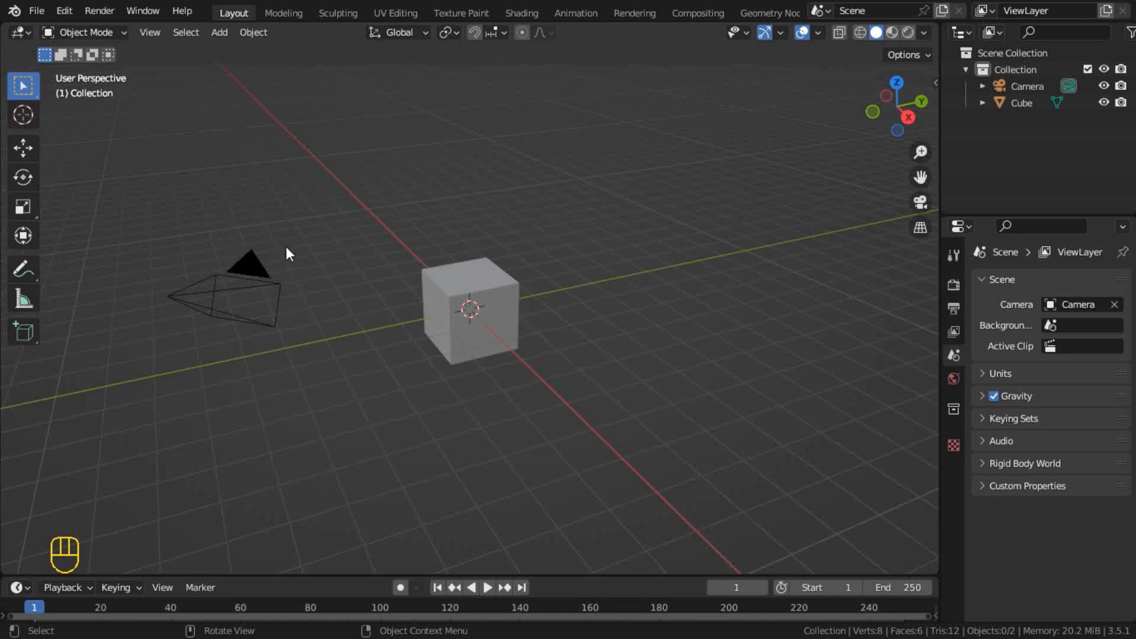
pyautogui.click(245, 299)
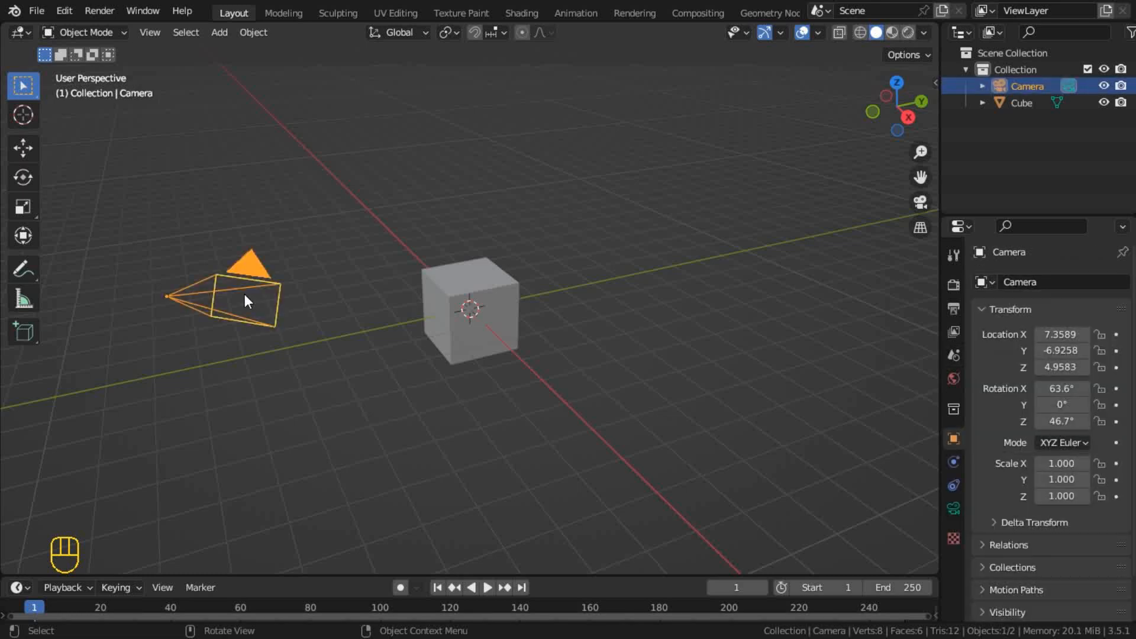
pyautogui.press('x')
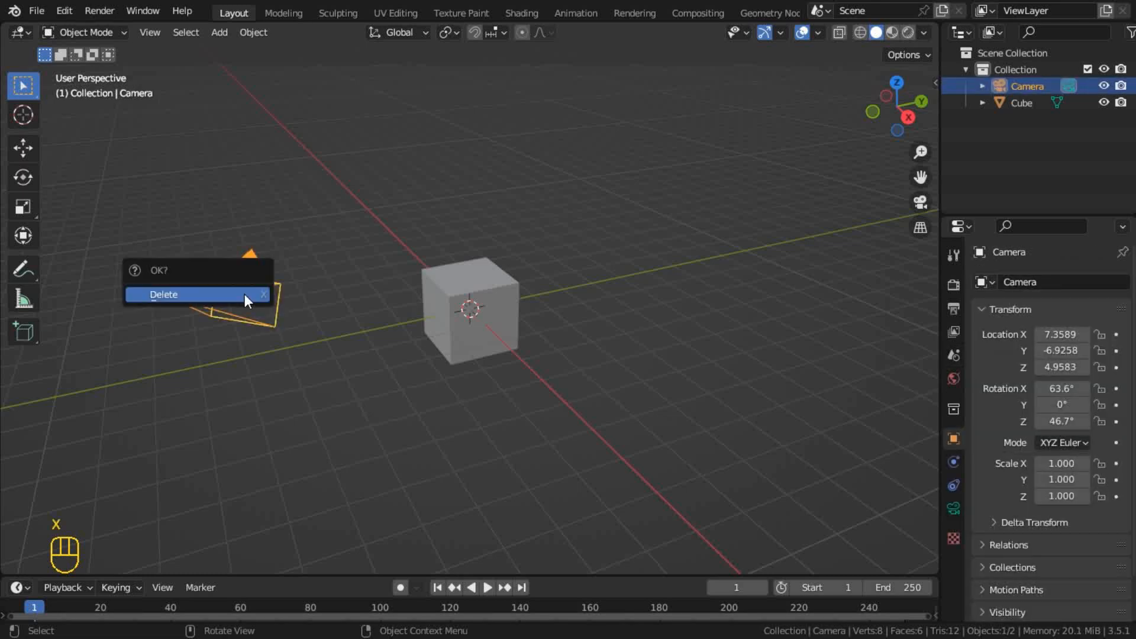
pyautogui.click(161, 295)
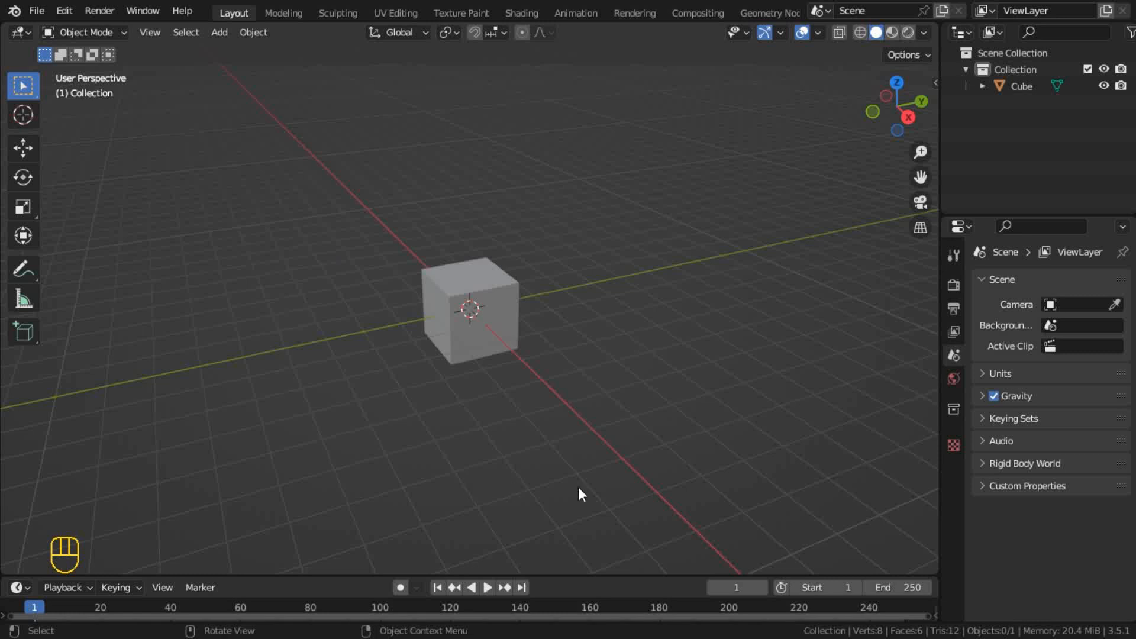
# Step: Move the cube freely to about X 2.66 m, Y 5.37 m, across to X -2.36 m, Y -4.57 m, and back near the origin
pyautogui.click(500, 305)
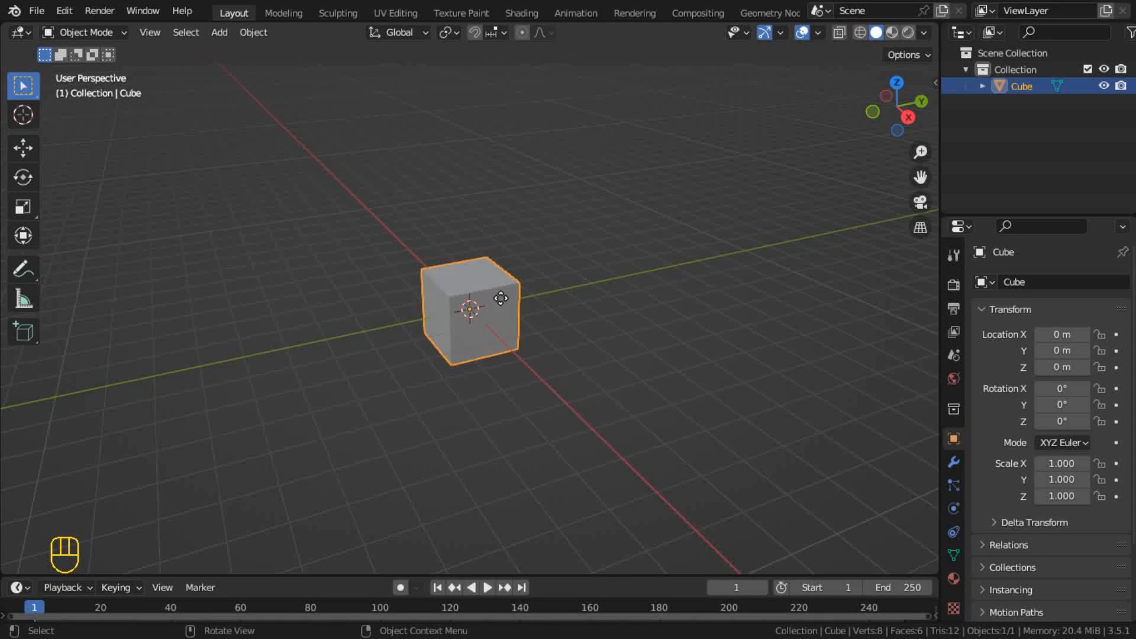
pyautogui.press('g')
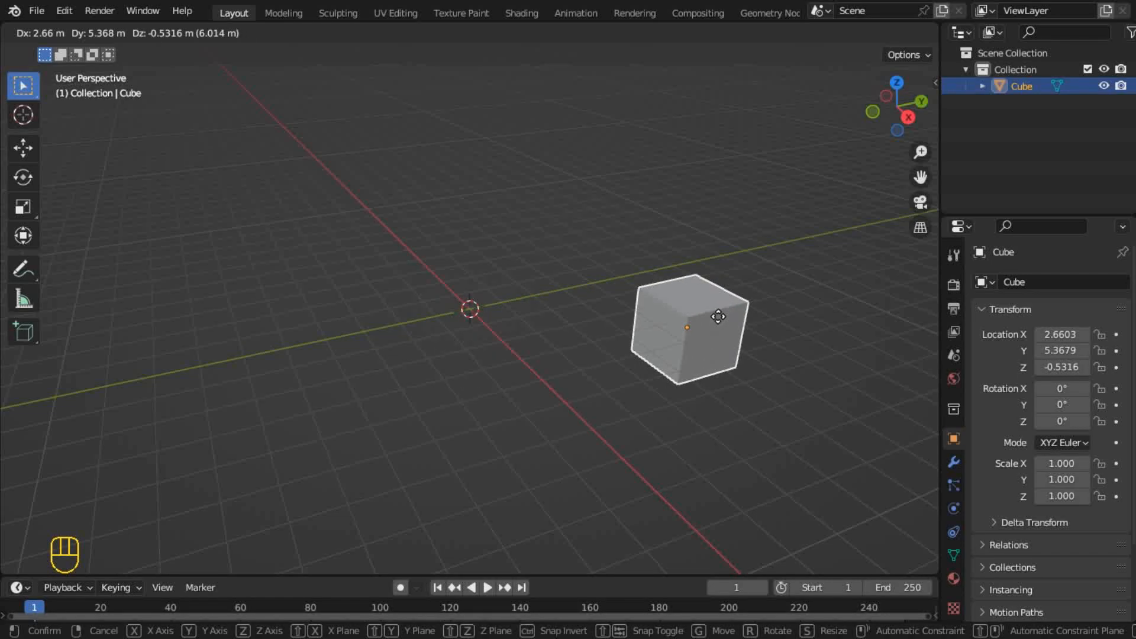
pyautogui.click(718, 318)
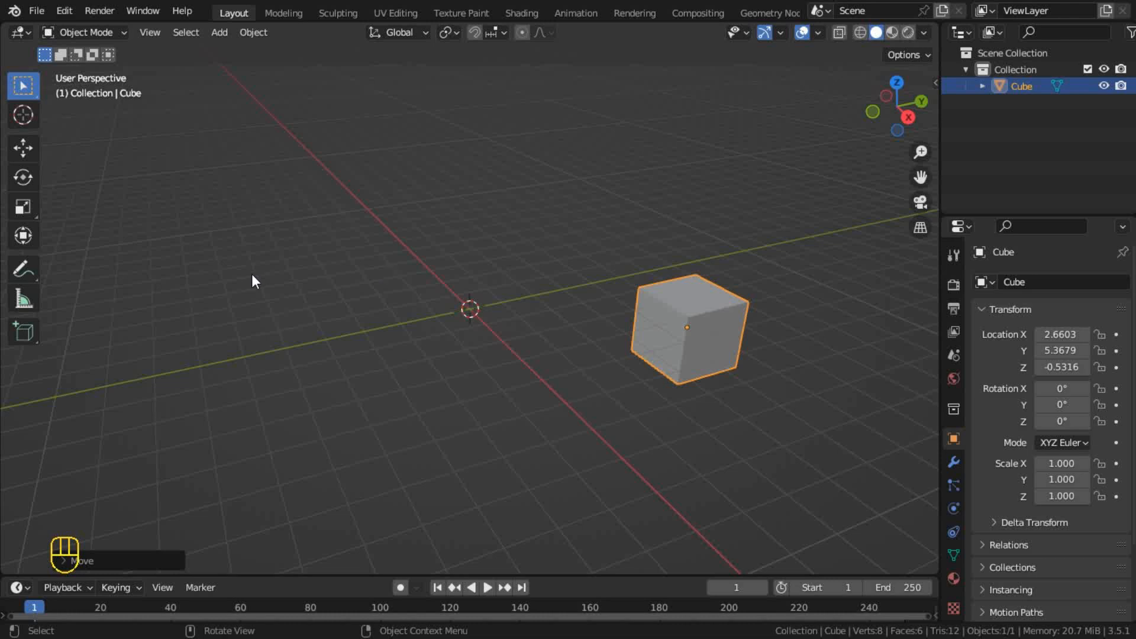
pyautogui.press('g')
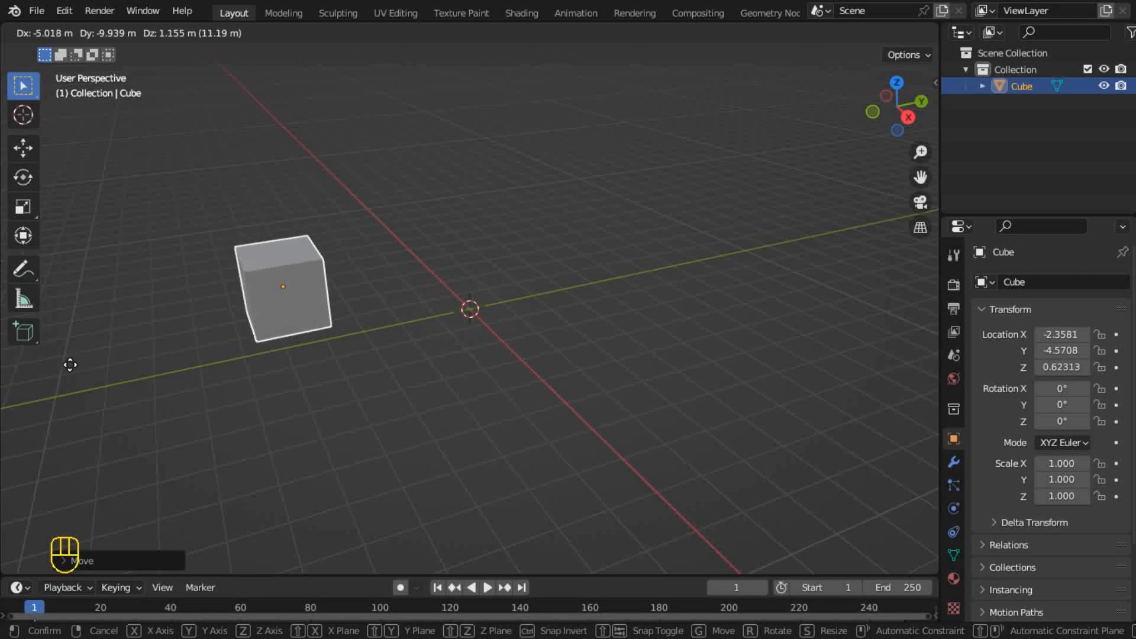
pyautogui.click(70, 364)
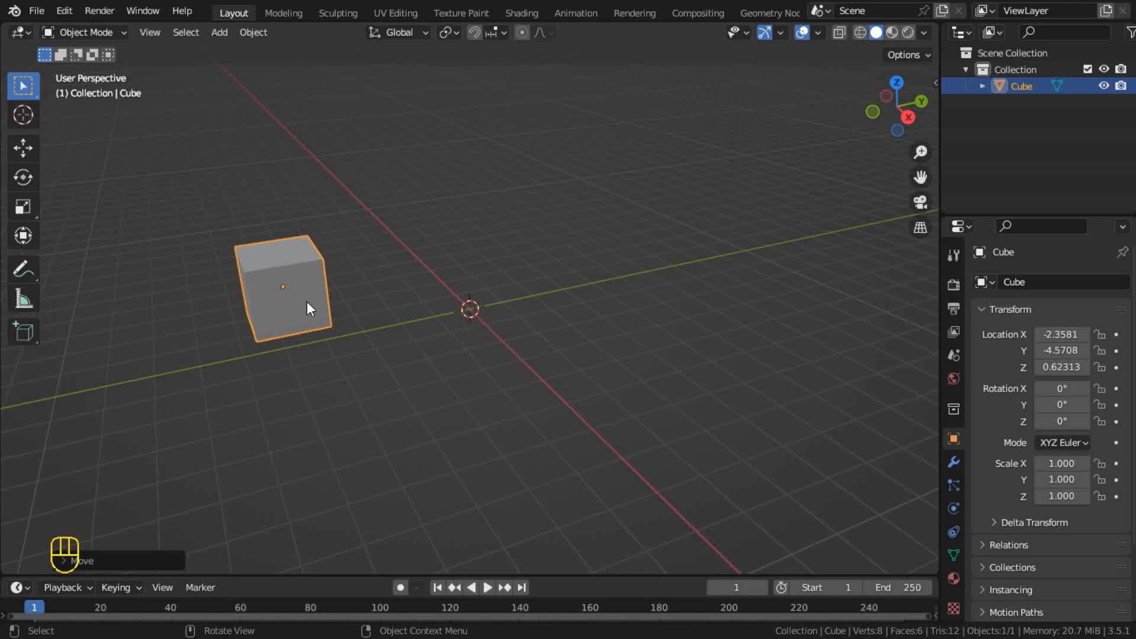
pyautogui.press('g')
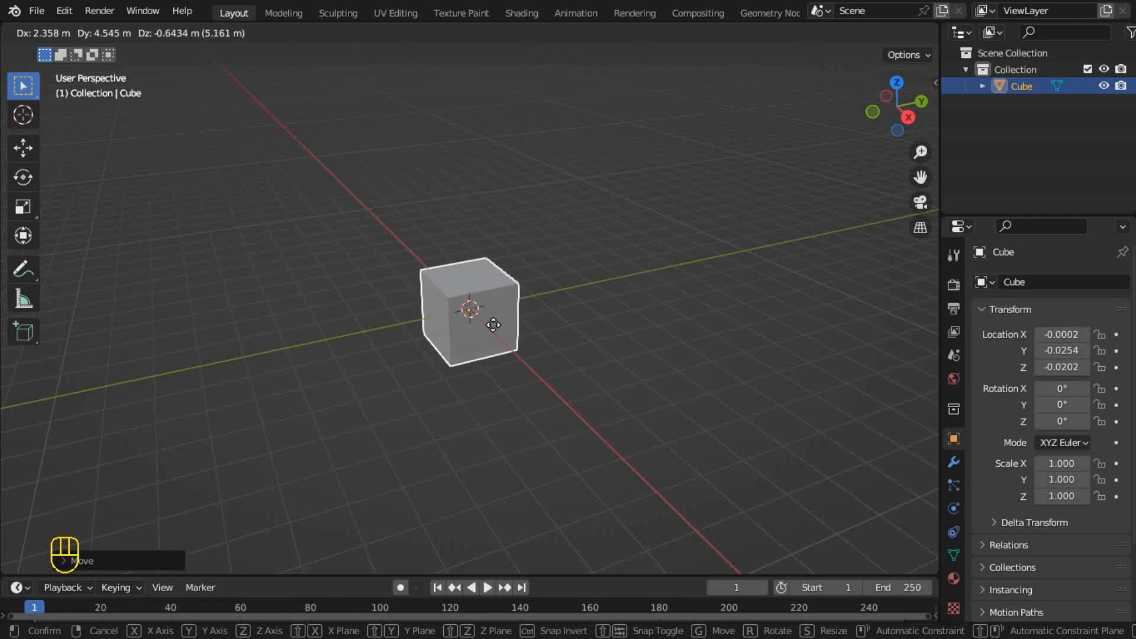
pyautogui.click(493, 325)
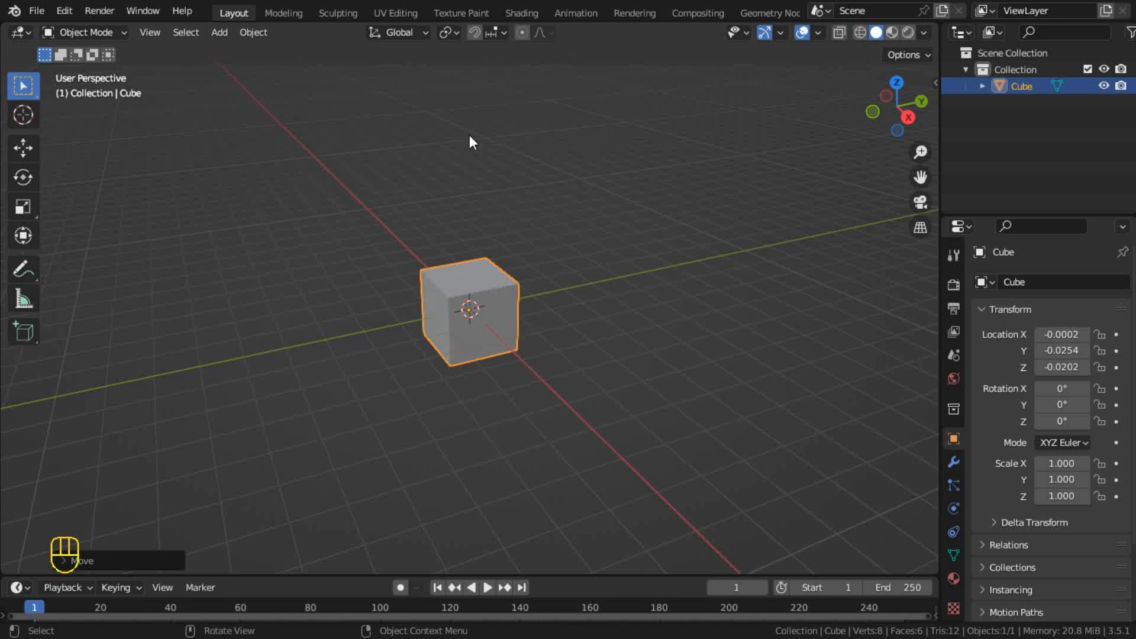
# Step: Turn on the Z axis guide in the viewport overlays
pyautogui.click(818, 32)
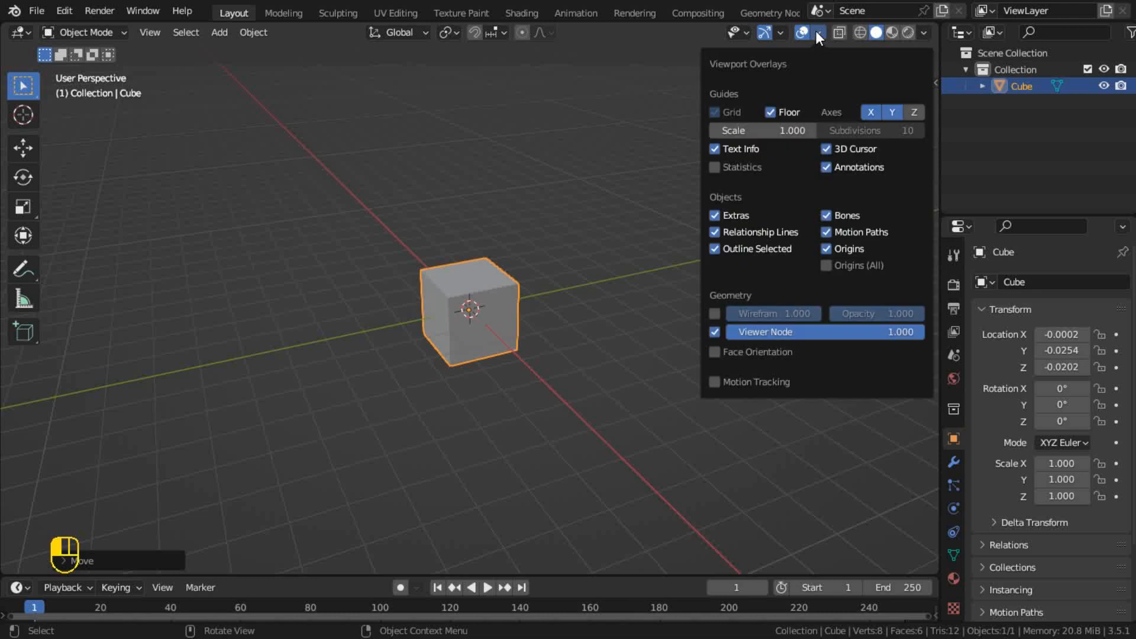
pyautogui.click(919, 111)
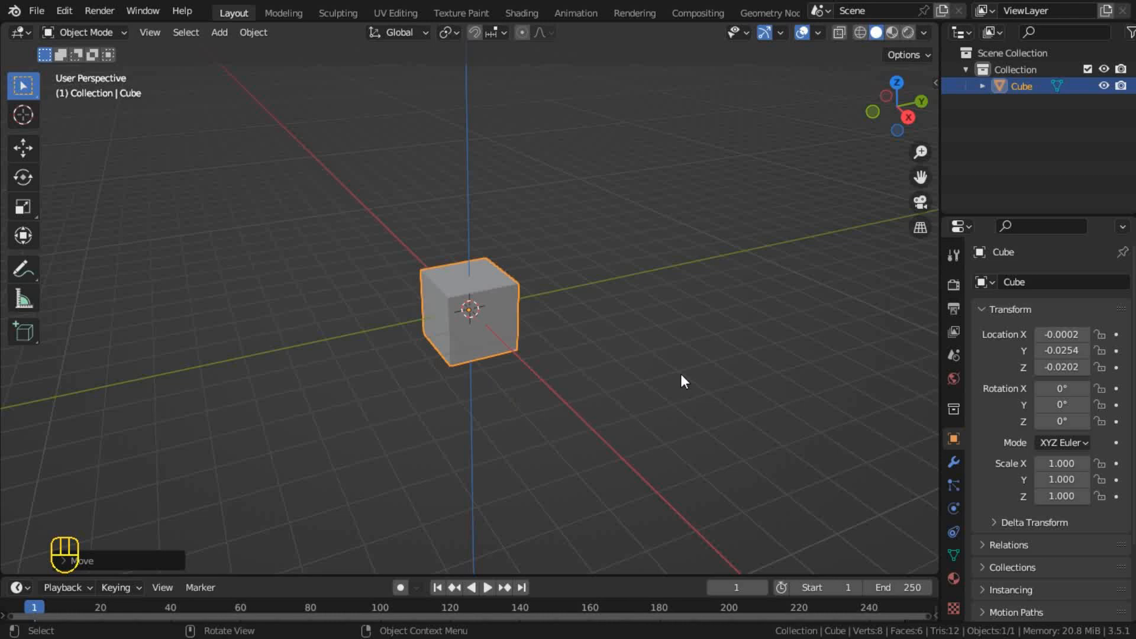
# Step: Move the cube one axis at a time, about 3.12 m along X, -4.88 m along Y and 4.83 m along Z
pyautogui.press('g')
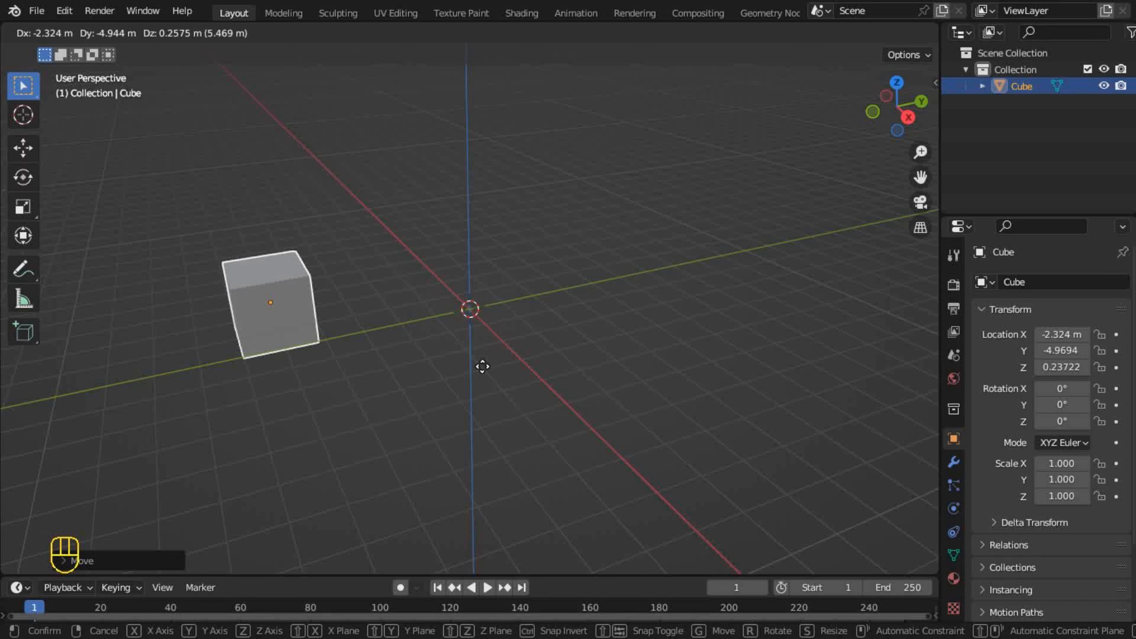
pyautogui.press('x')
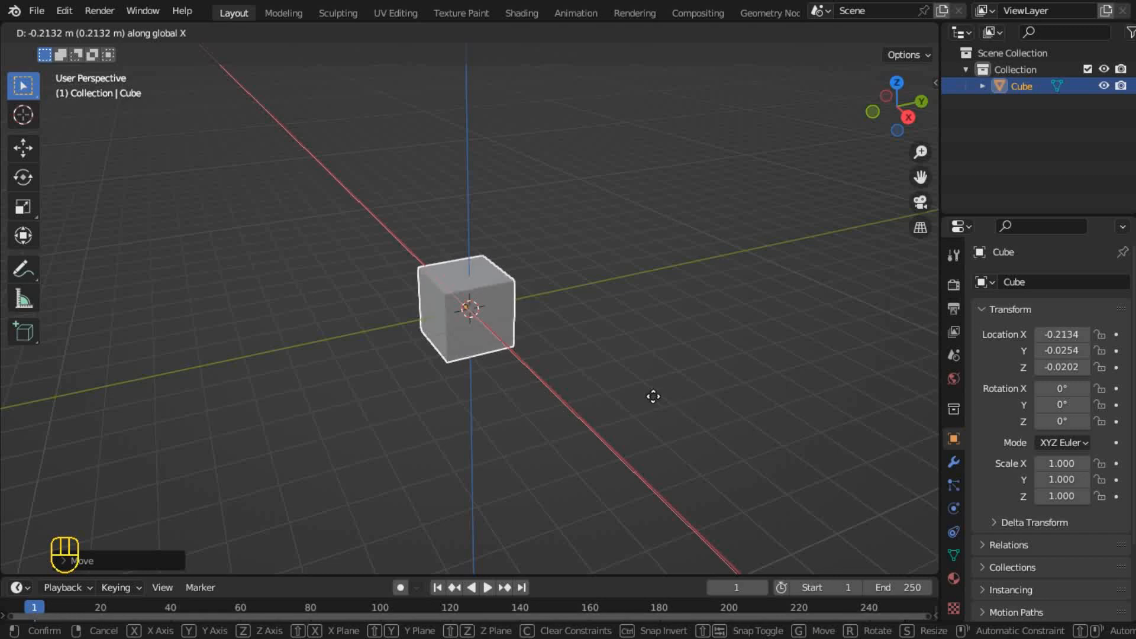
pyautogui.click(723, 439)
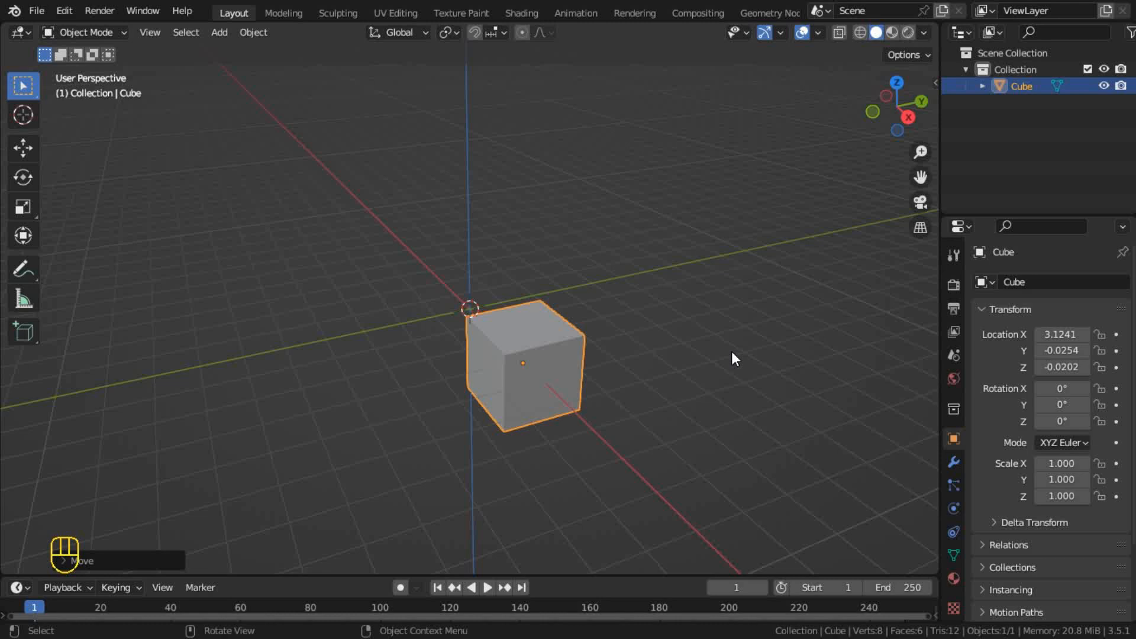
pyautogui.press('g')
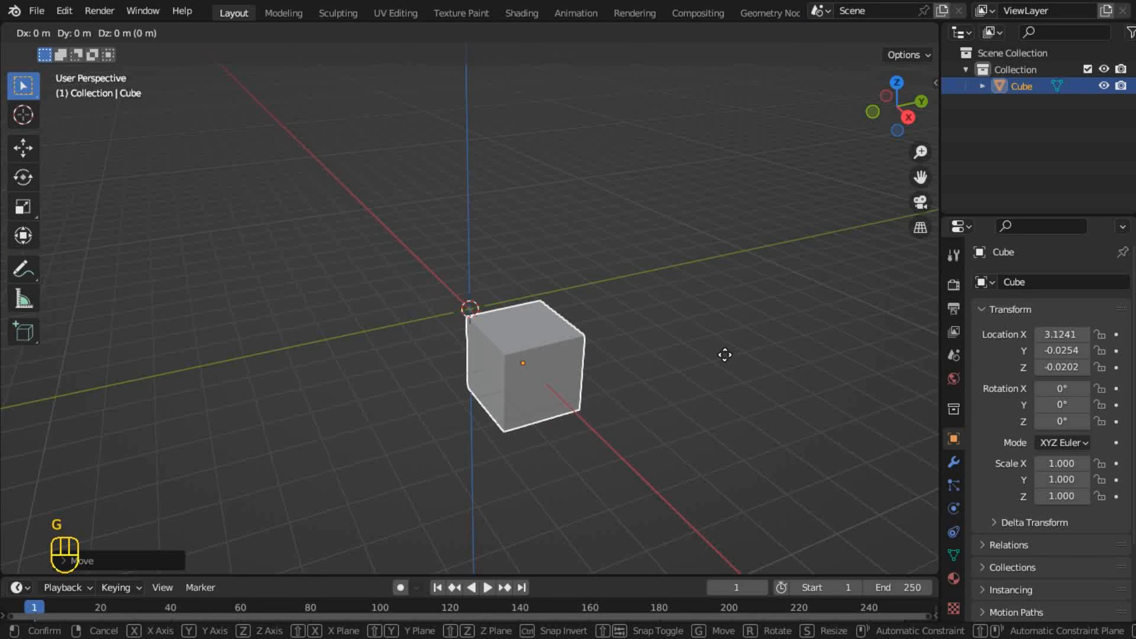
pyautogui.press('y')
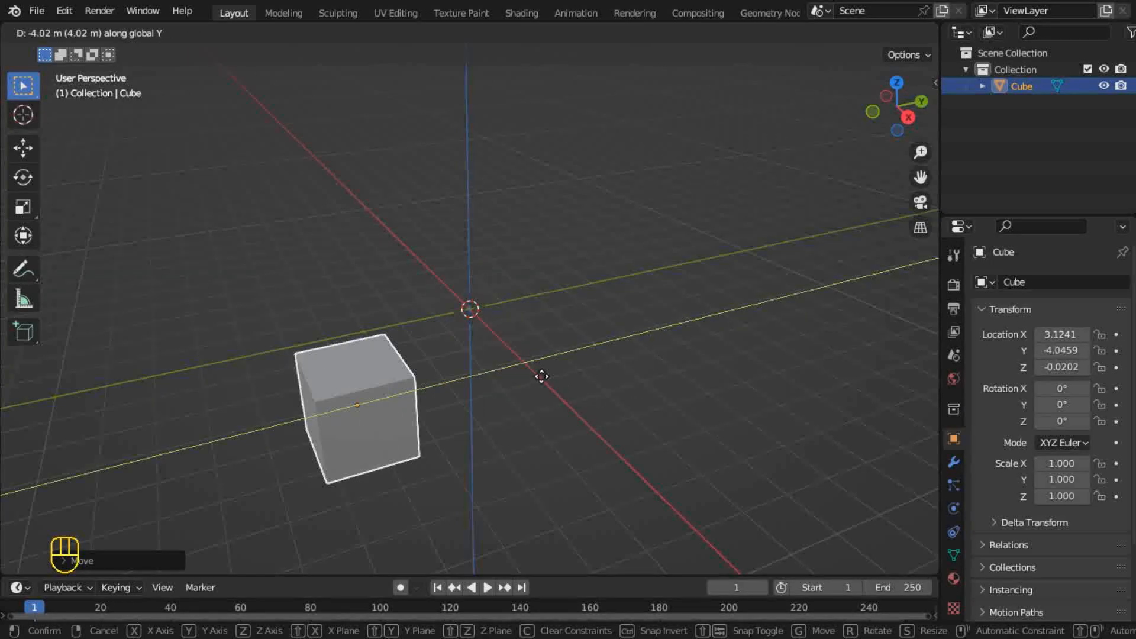
pyautogui.click(521, 384)
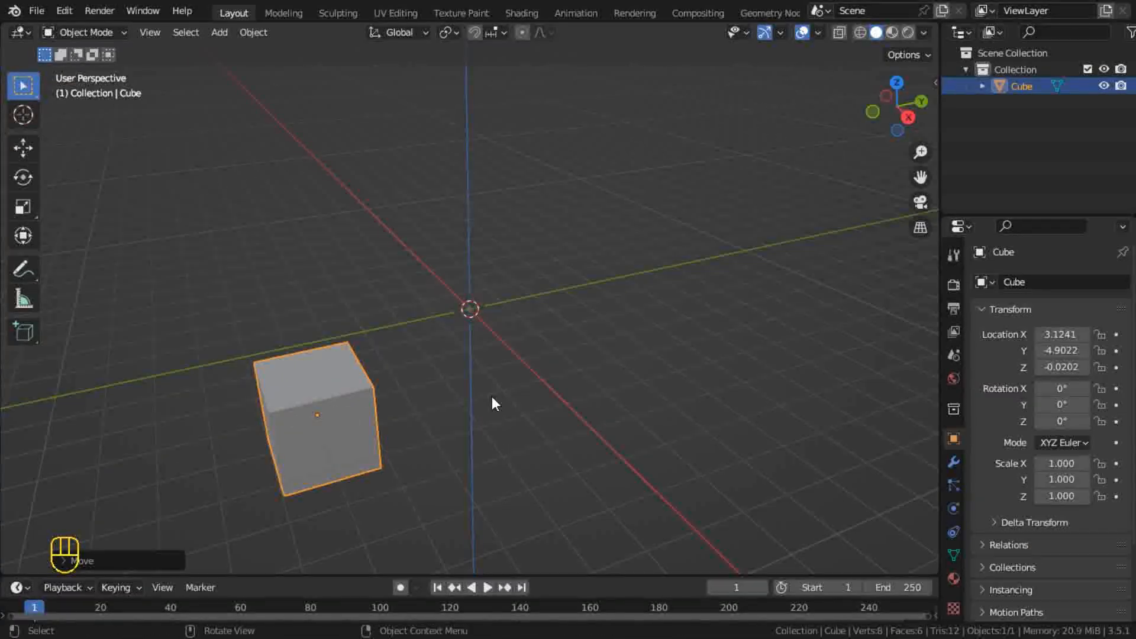
pyautogui.press('g')
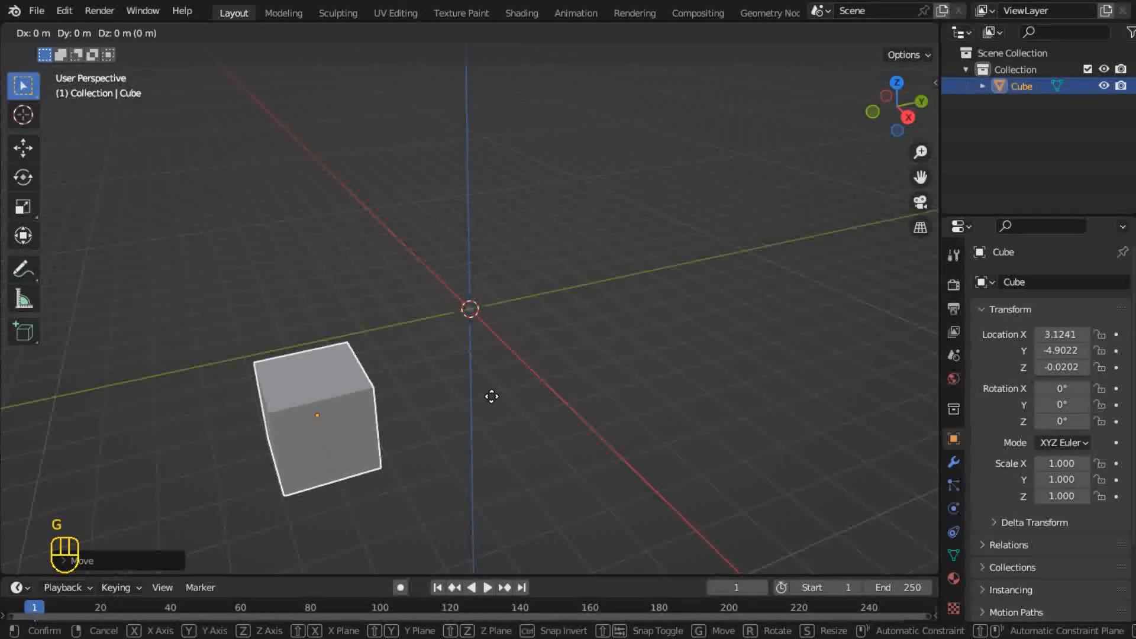
pyautogui.press('z')
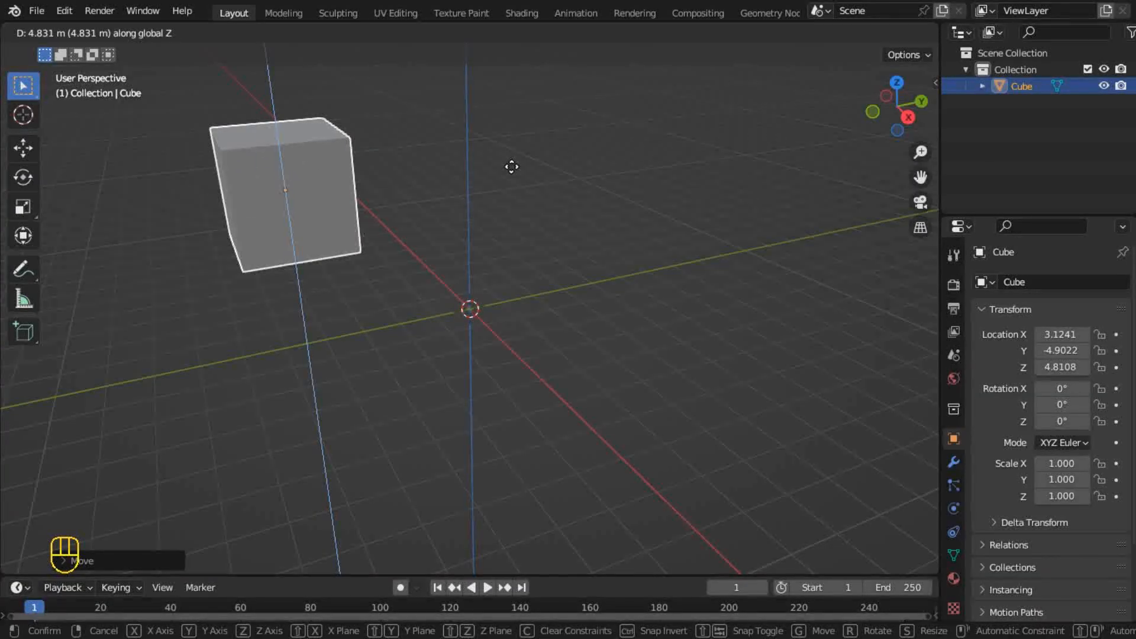
pyautogui.click(511, 167)
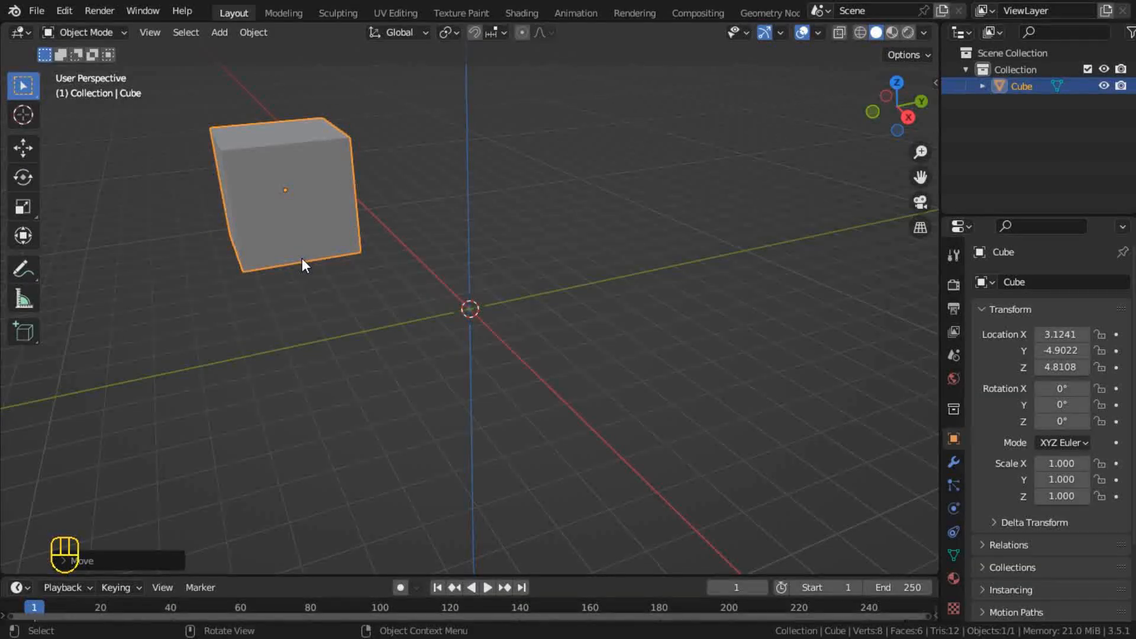
# Step: Delete the displaced cube and add a new cube mesh at the world origin
pyautogui.press('x')
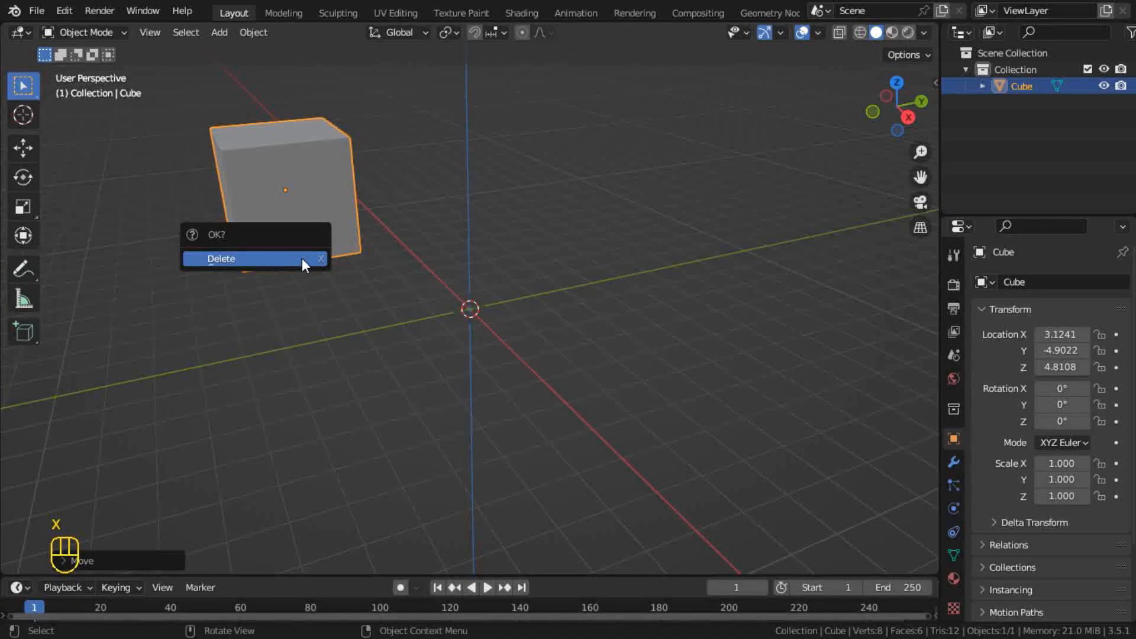
pyautogui.click(222, 260)
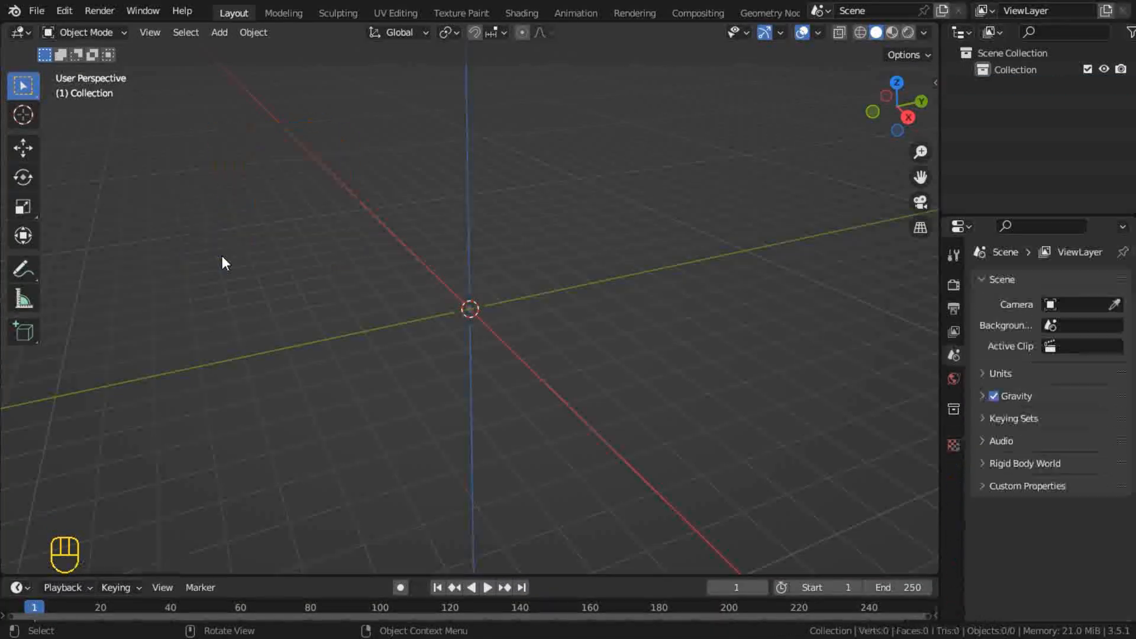
pyautogui.click(220, 33)
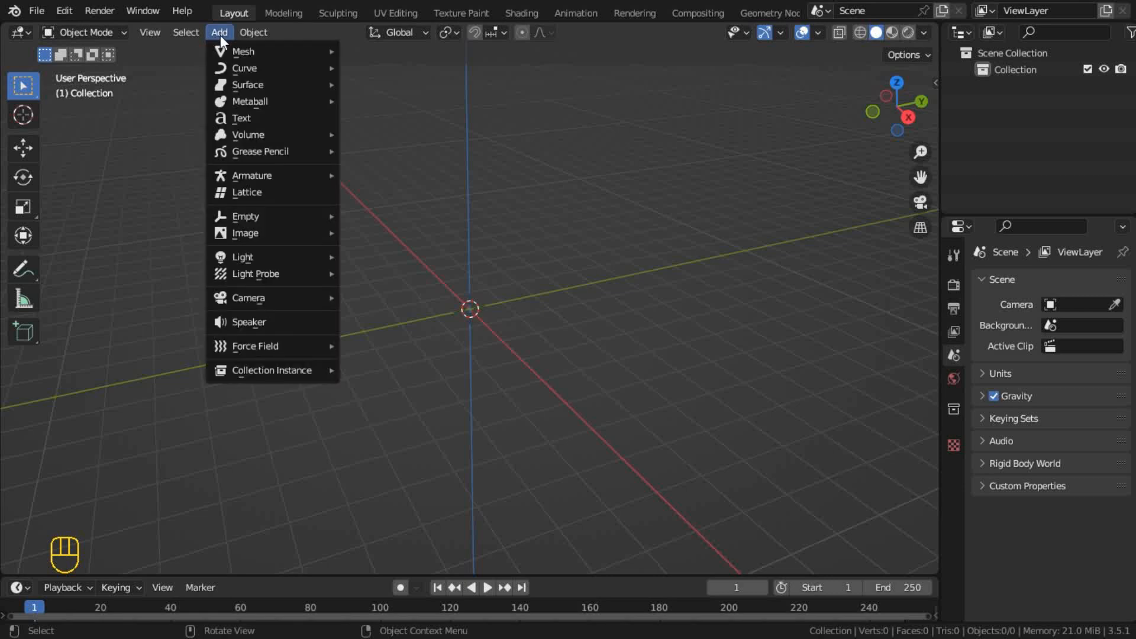
pyautogui.moveTo(250, 52)
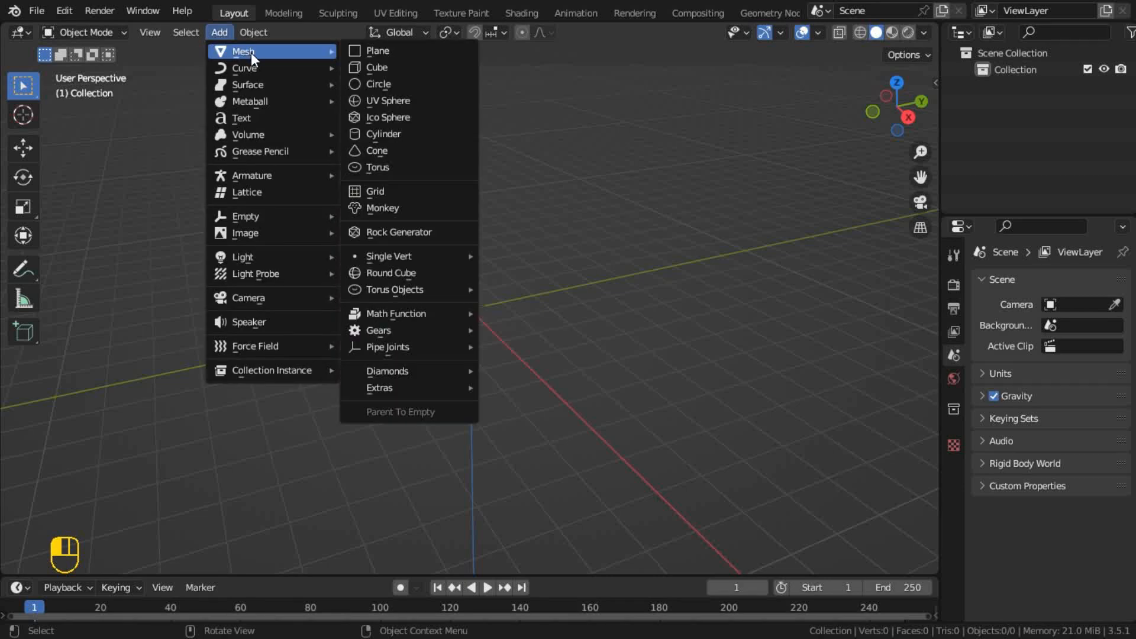
pyautogui.click(371, 68)
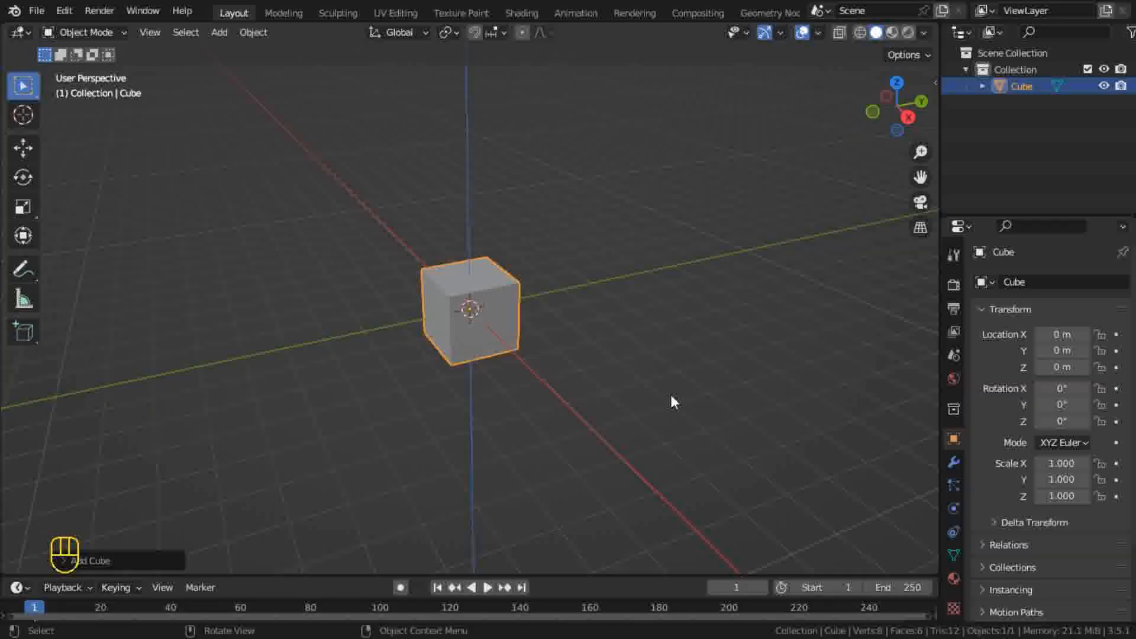
# Step: Scale the new cube uniformly to about 1.64, and stretch it along X to a scale of about 4.94
pyautogui.press('s')
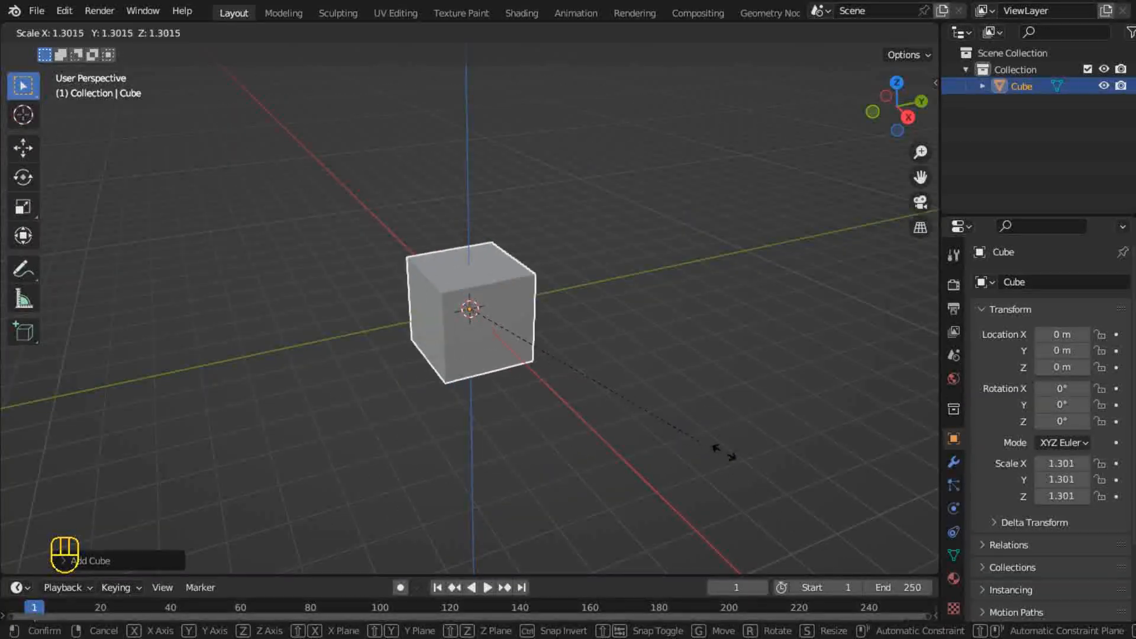
pyautogui.click(762, 468)
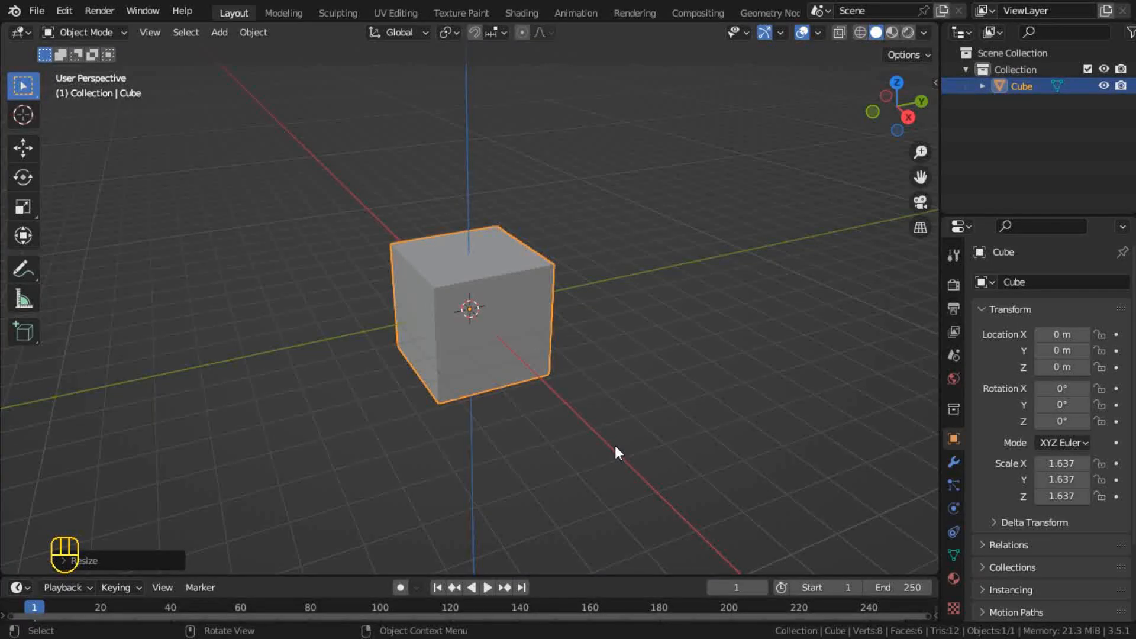
pyautogui.press('s')
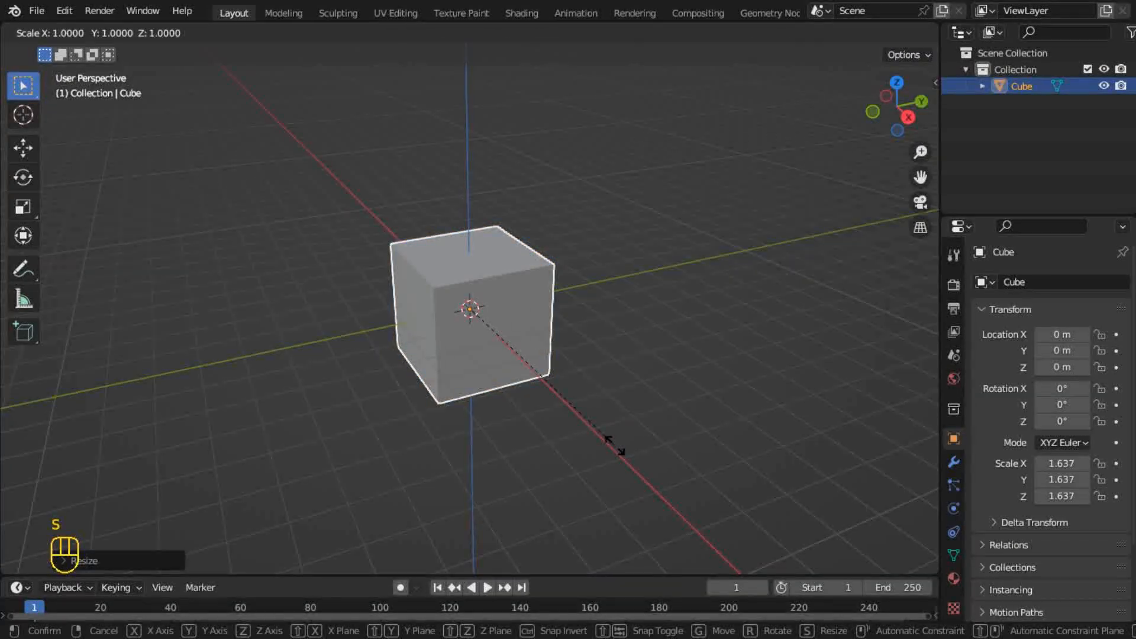
pyautogui.press('x')
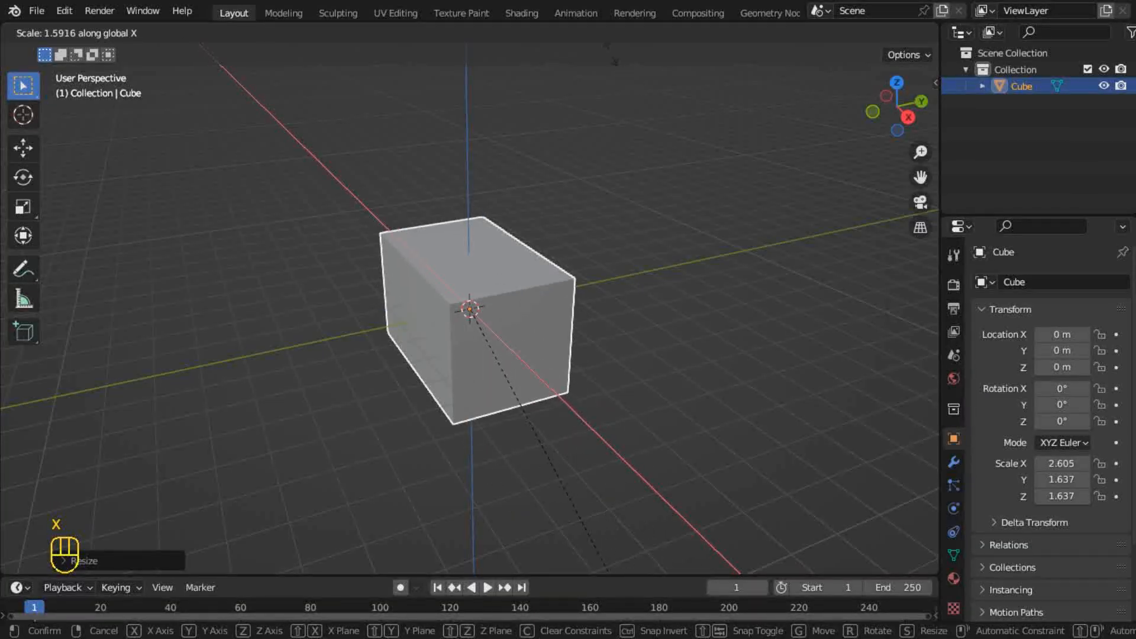
pyautogui.click(794, 286)
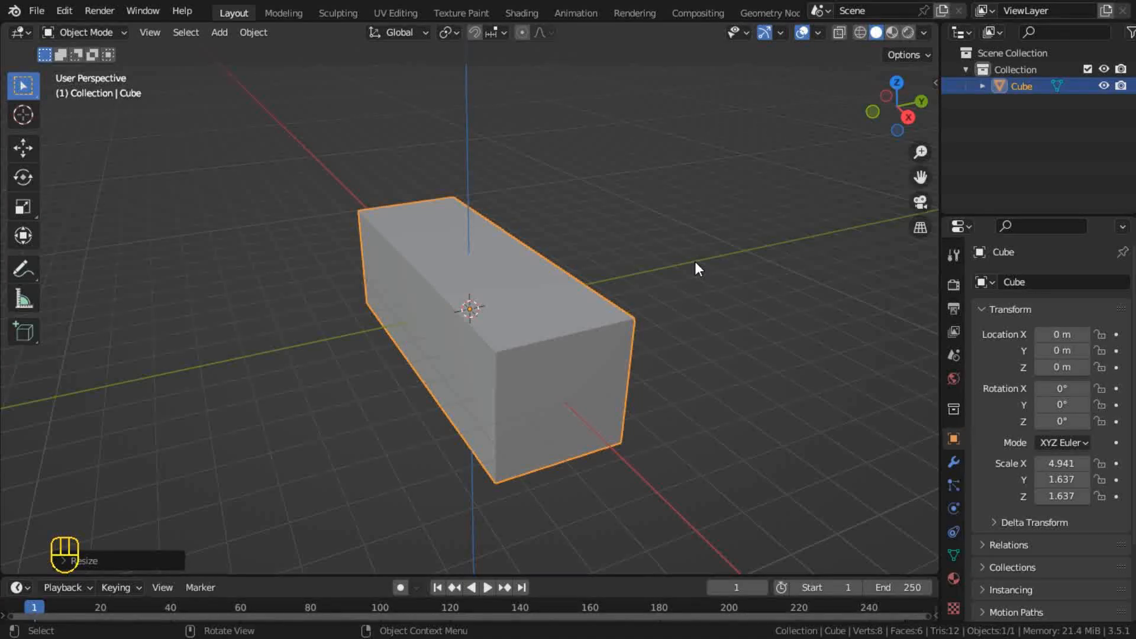
# Step: Narrow the stretched block along the Y axis to a scale of about 0.78
pyautogui.press('s')
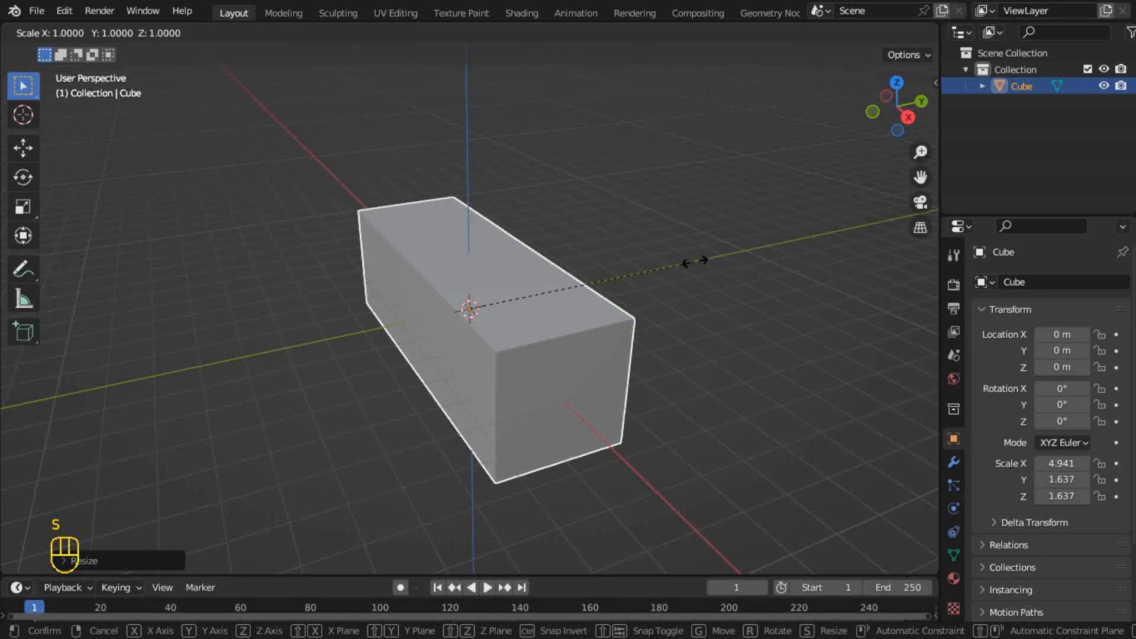
pyautogui.press('y')
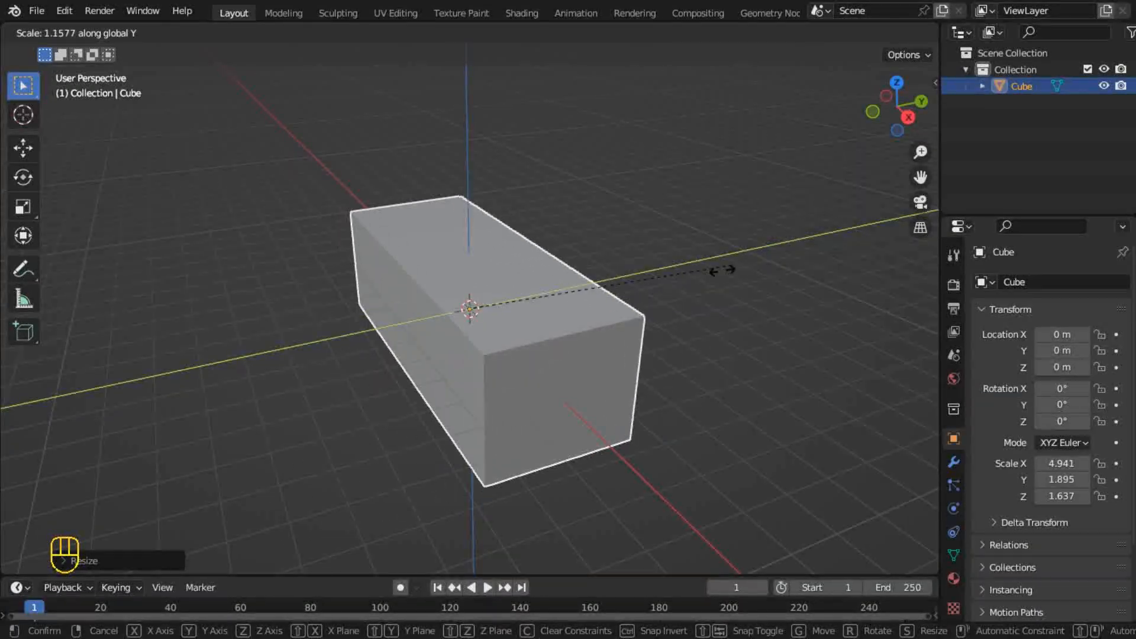
pyautogui.click(578, 300)
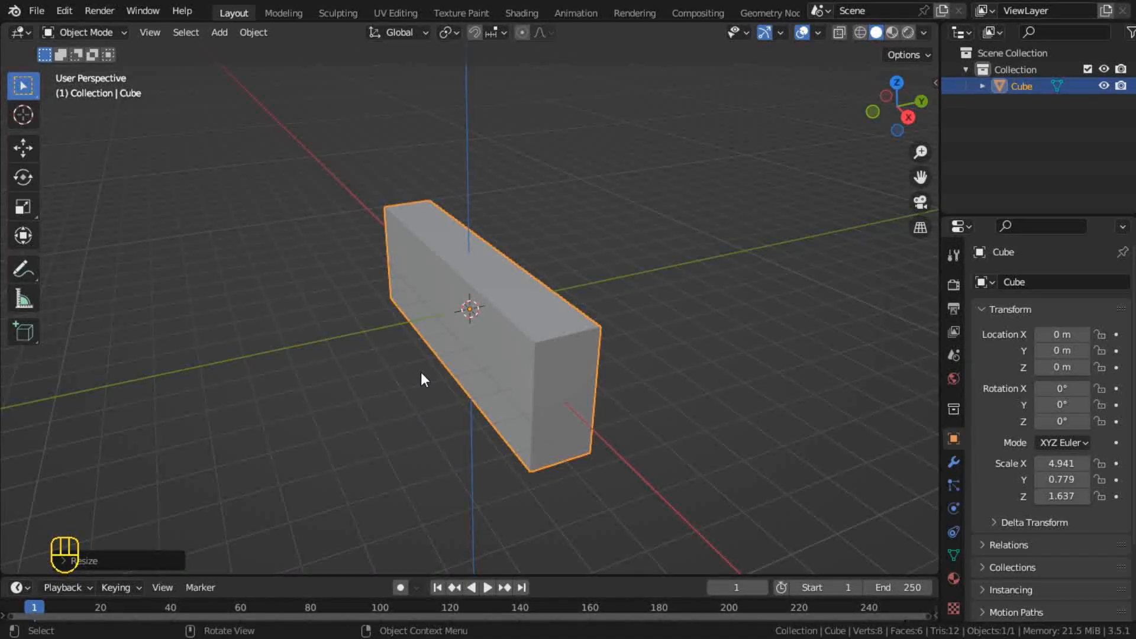
# Step: Flatten the block along the Z axis to a scale of about 0.59
pyautogui.press('s')
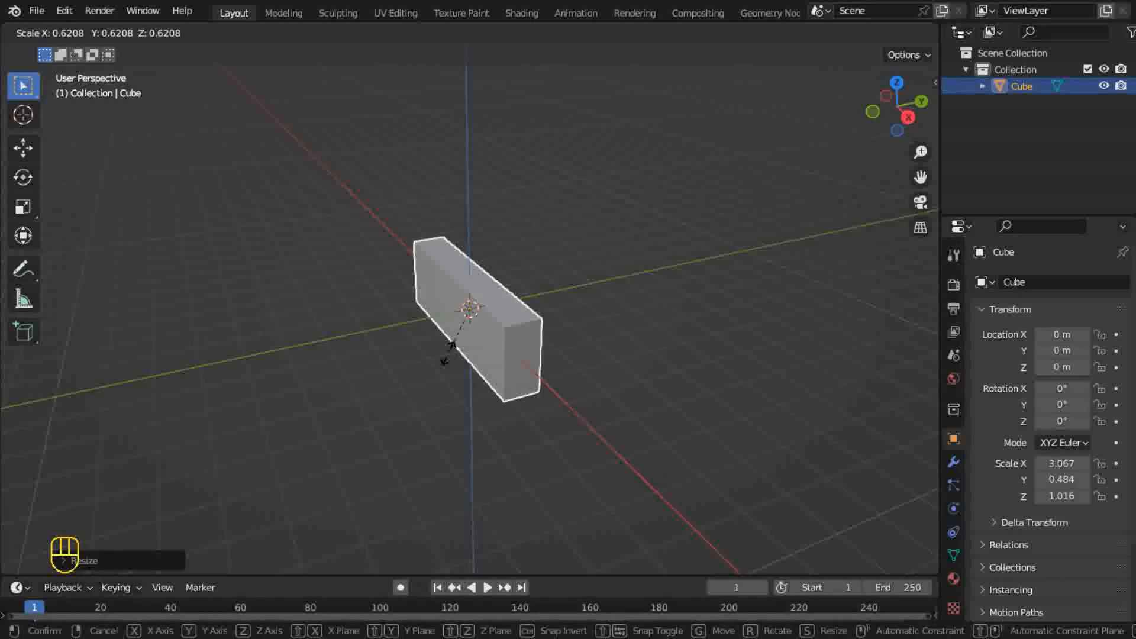
pyautogui.press('z')
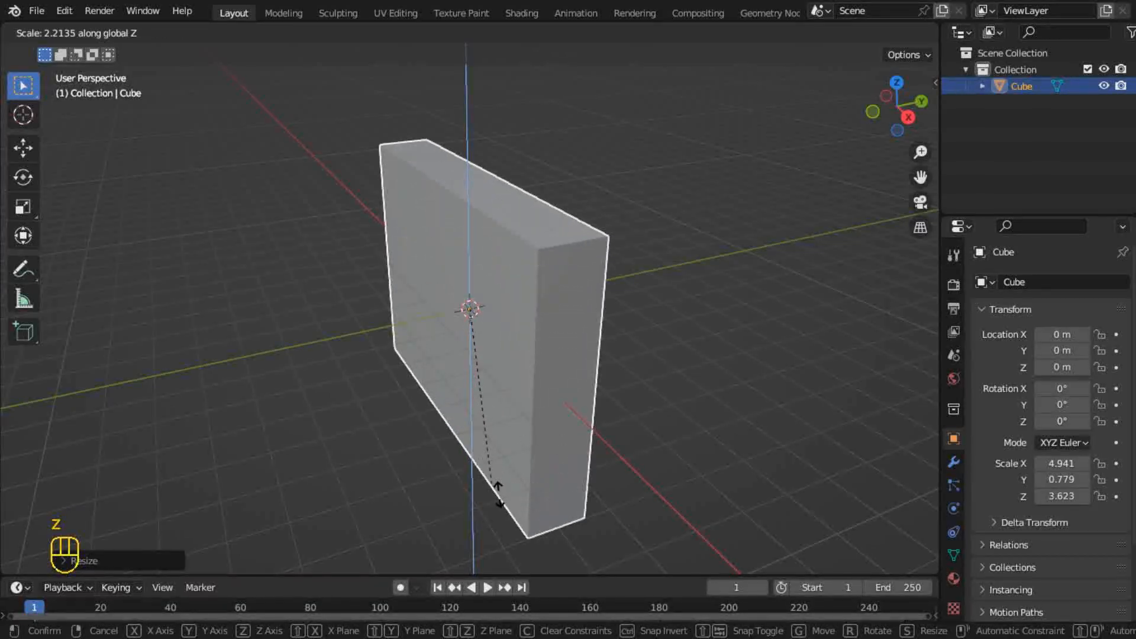
pyautogui.click(466, 336)
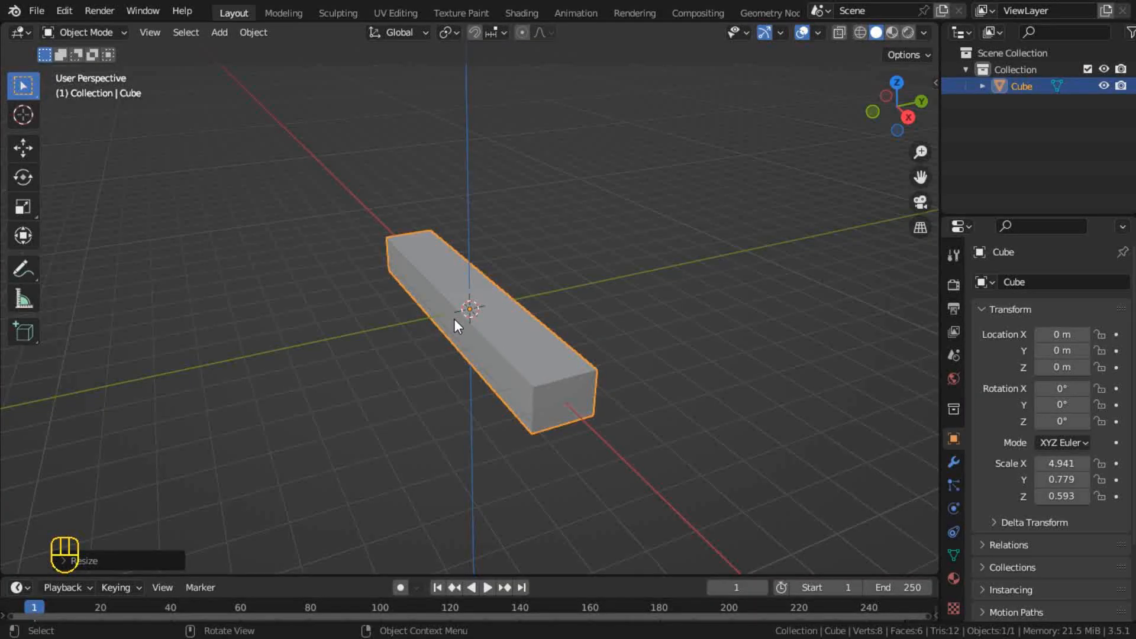
# Step: Delete the flattened block and add a new cube mesh at the world origin
pyautogui.press('x')
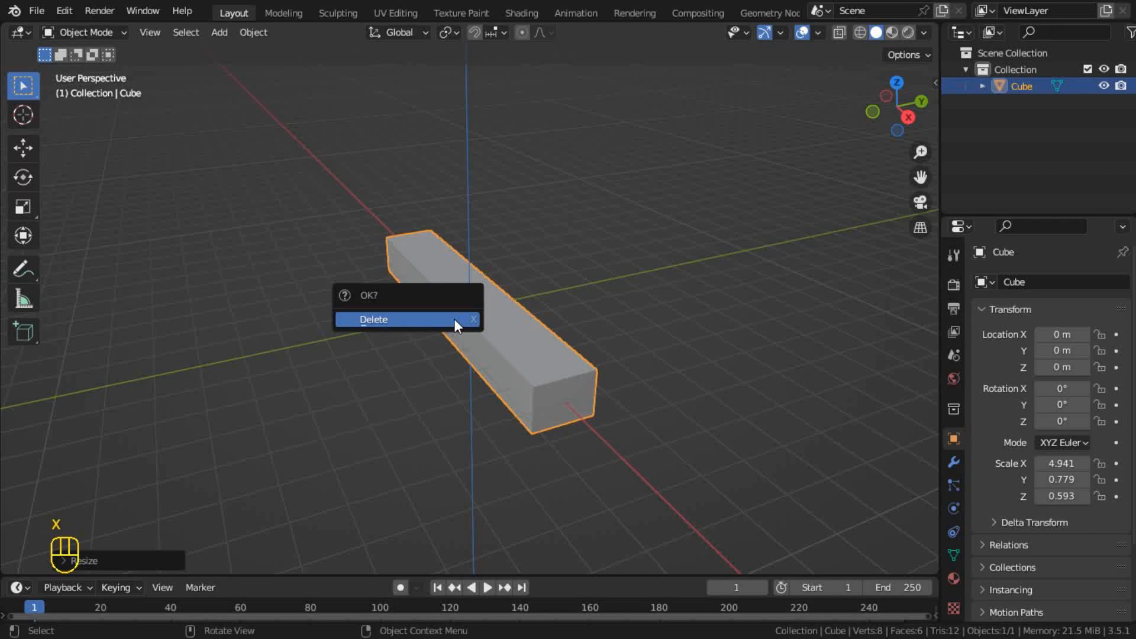
pyautogui.click(365, 321)
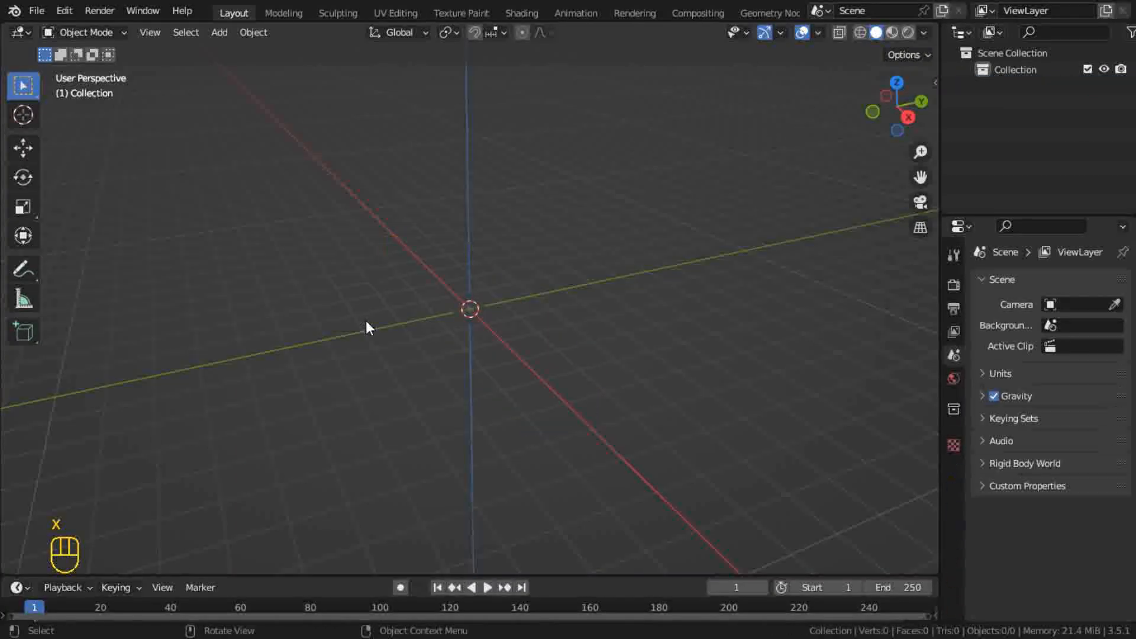
pyautogui.click(216, 34)
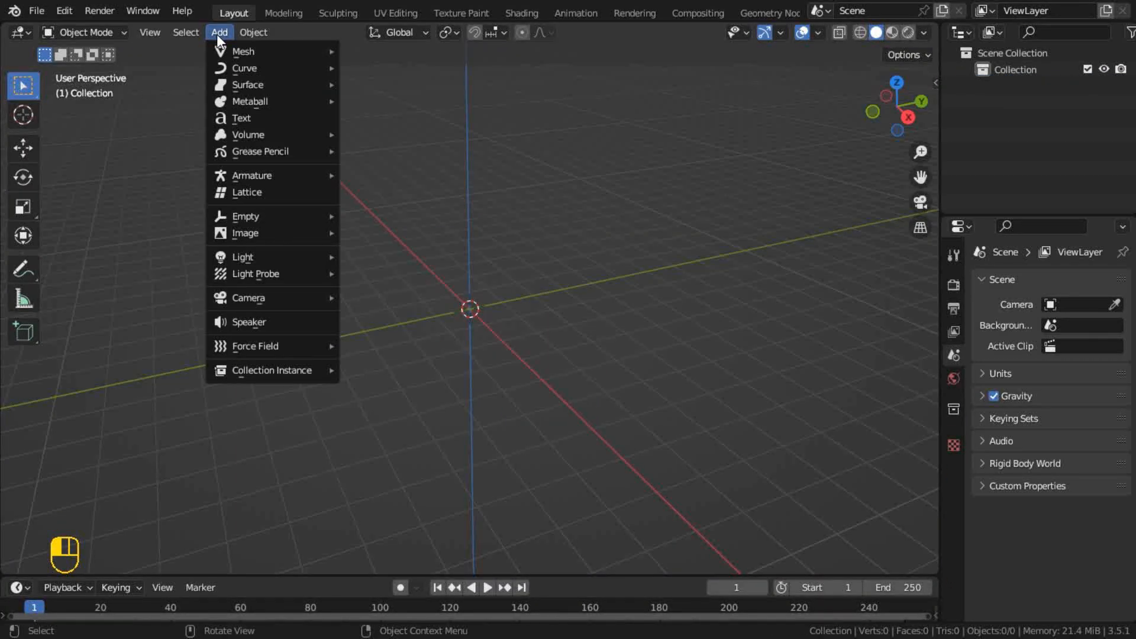
pyautogui.moveTo(264, 54)
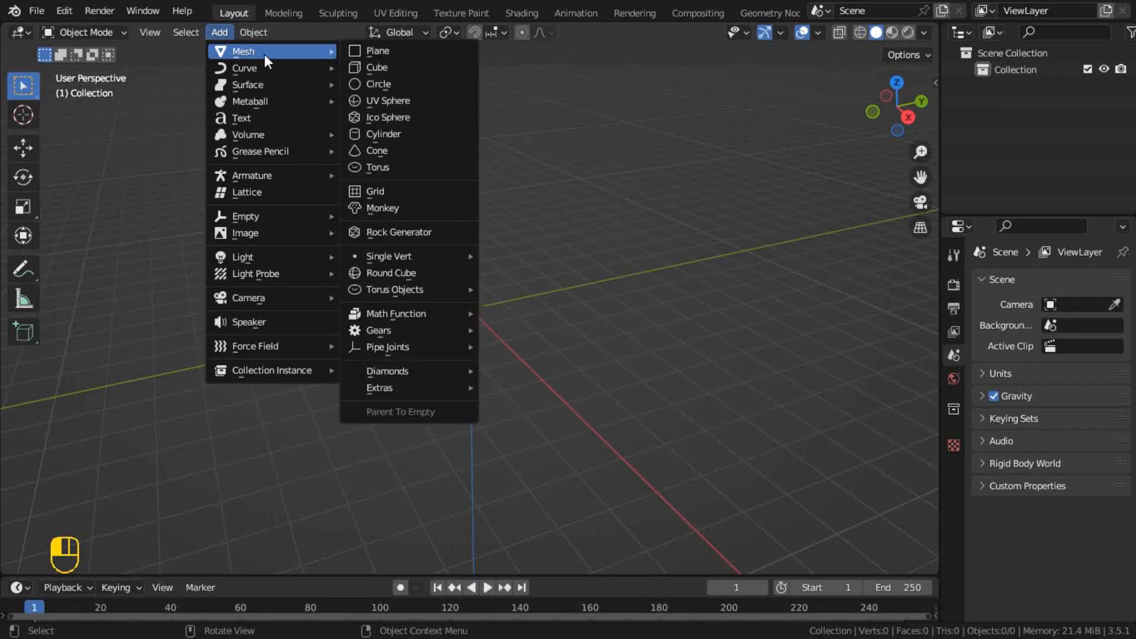
pyautogui.click(389, 69)
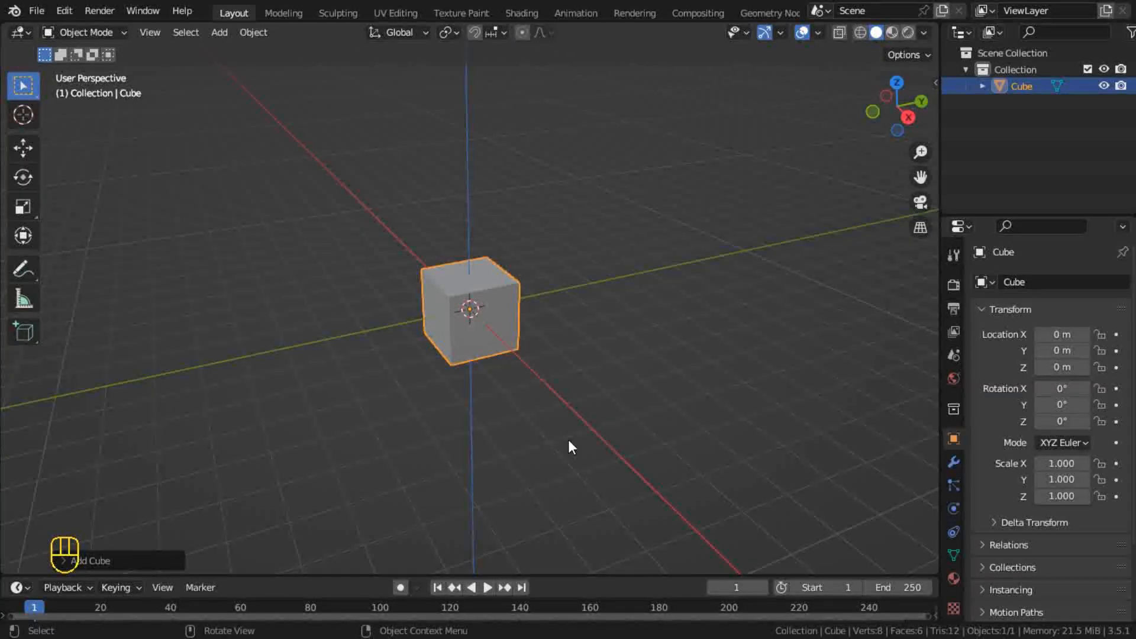
# Step: Rotate the new cube freely to about 815°, -55.2° and 3.68°, and rotate it again around the global X axis
pyautogui.press('r')
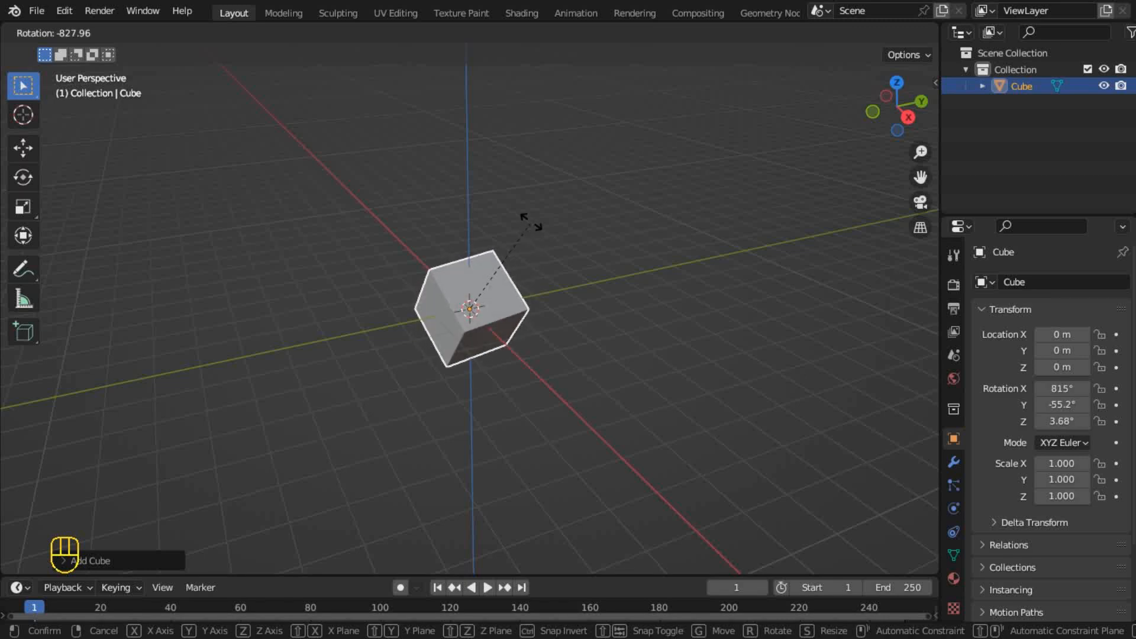
pyautogui.click(501, 226)
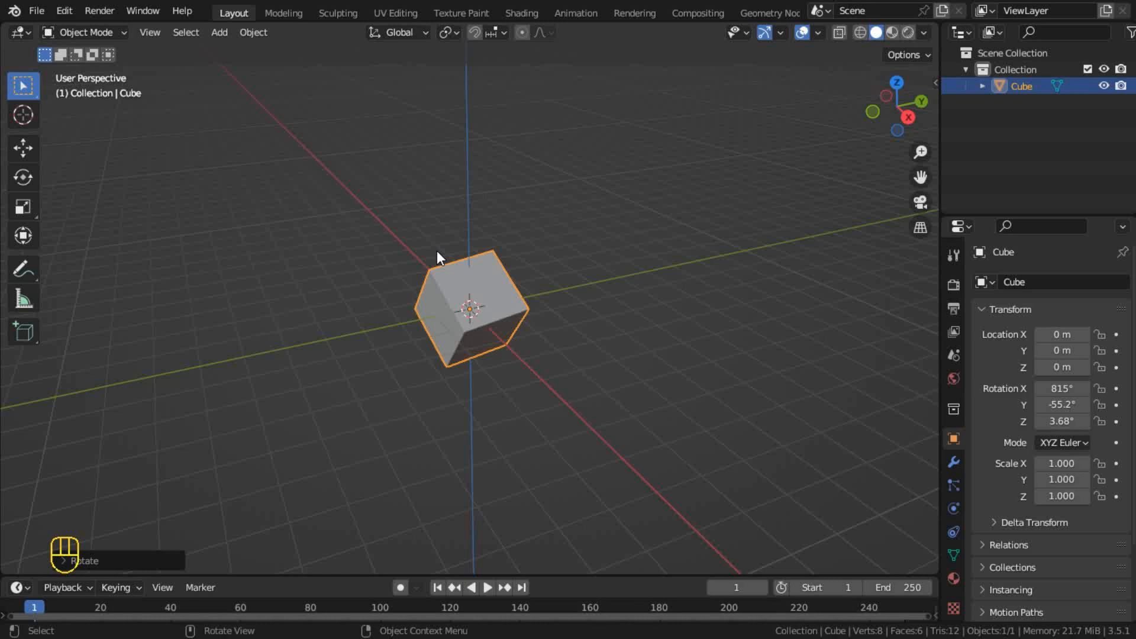
pyautogui.press('r')
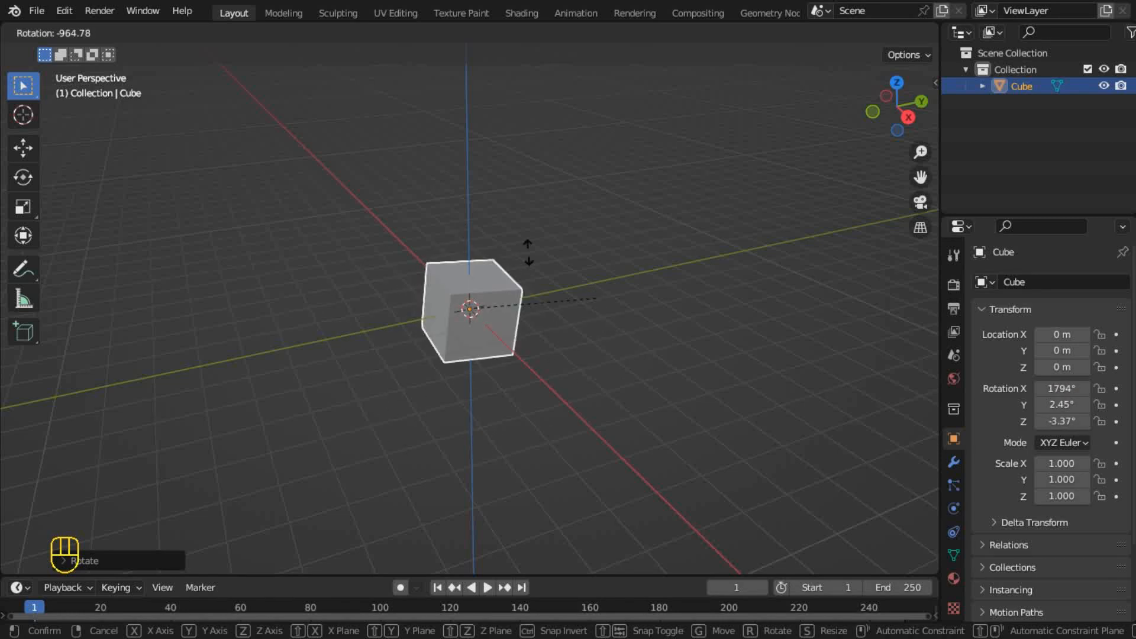
pyautogui.press('x')
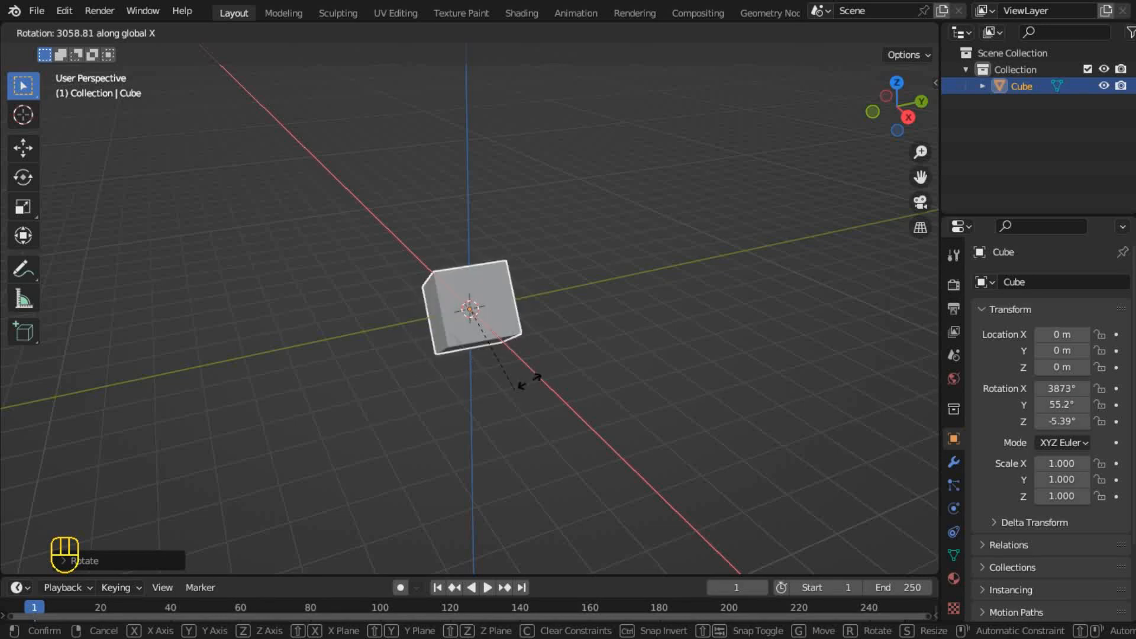
pyautogui.click(534, 256)
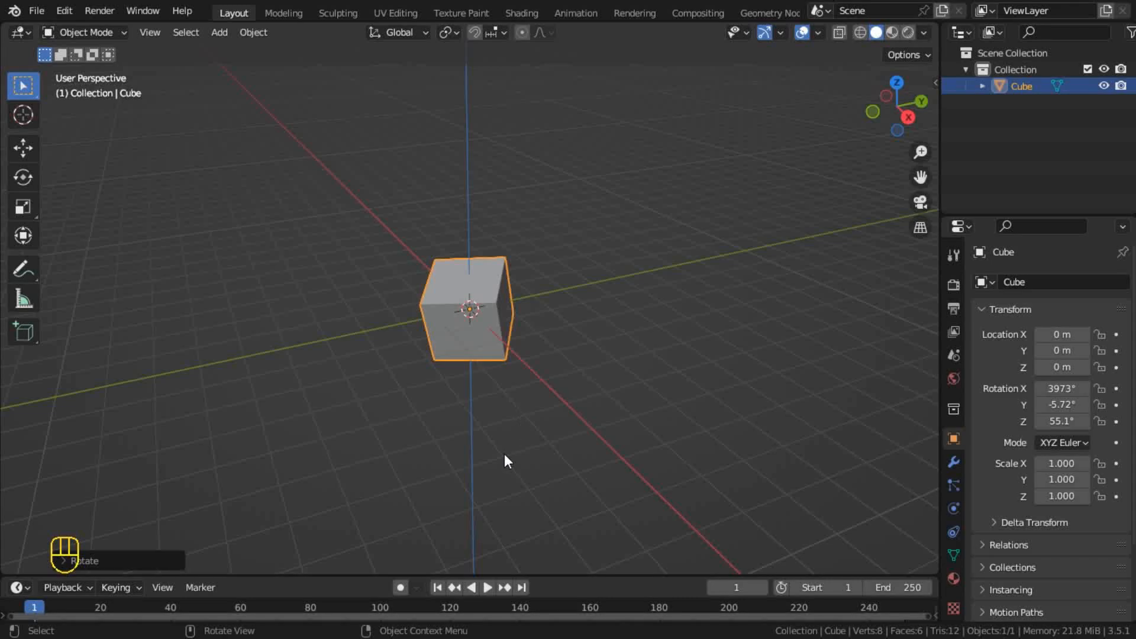
# Step: Start rotating the cube around global Y, switch the constraint to global Z, and finish at a Z rotation of about 1482°
pyautogui.press('r')
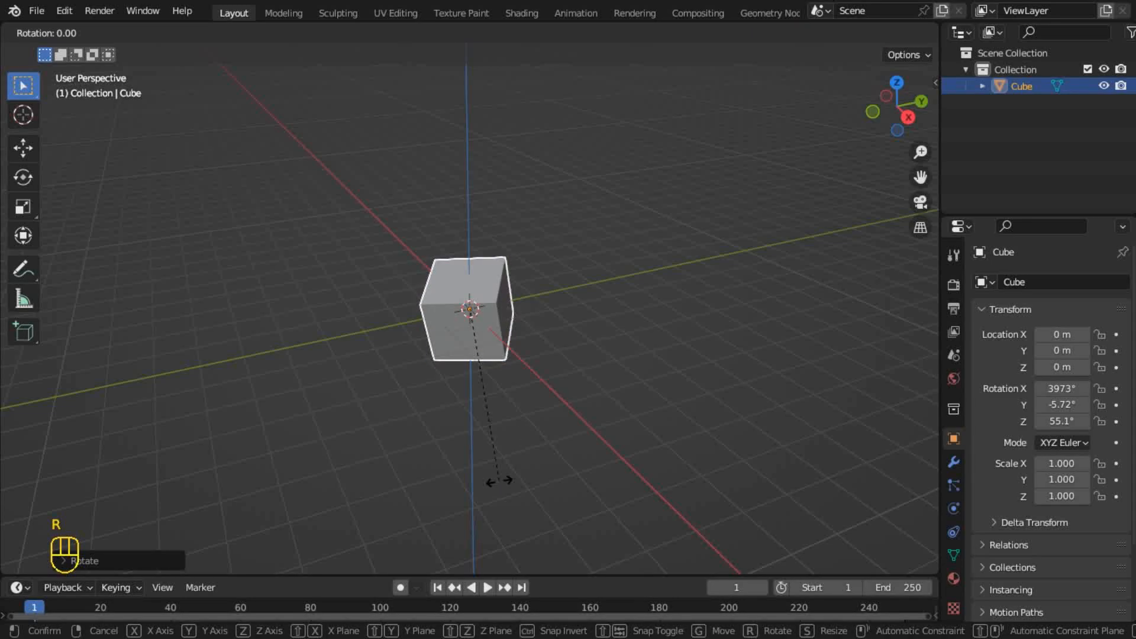
pyautogui.press('y')
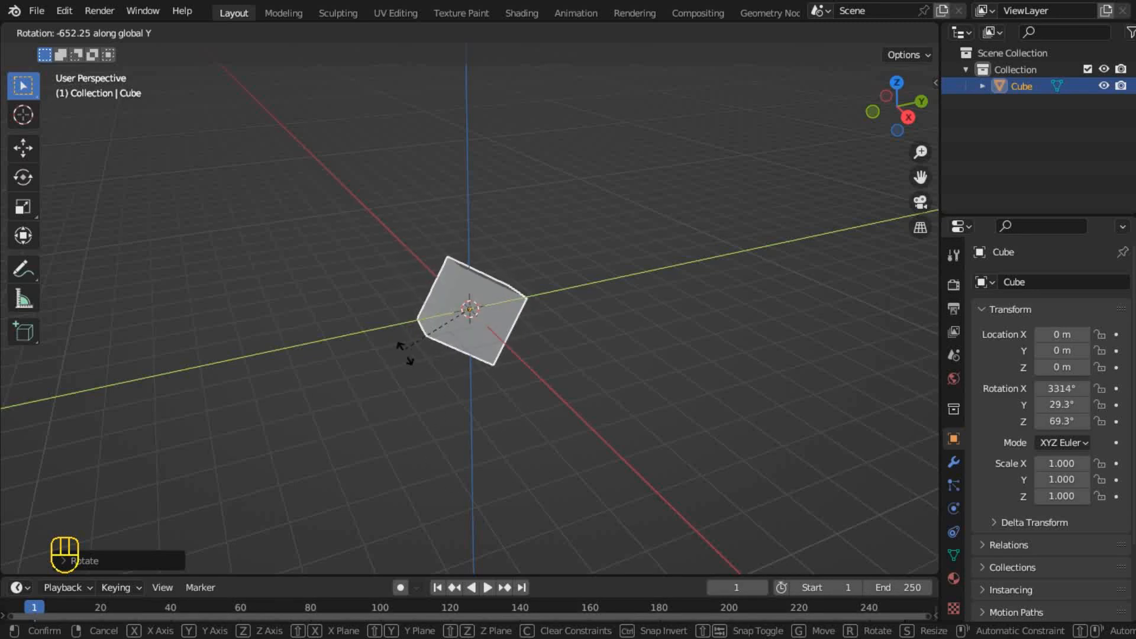
pyautogui.press('z')
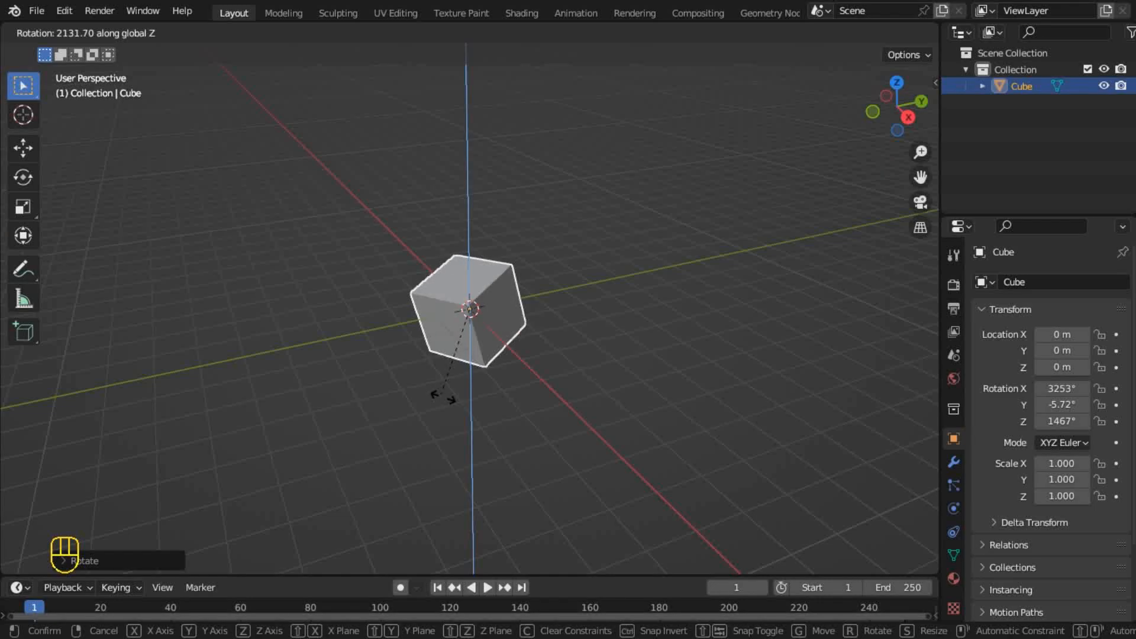
pyautogui.click(465, 396)
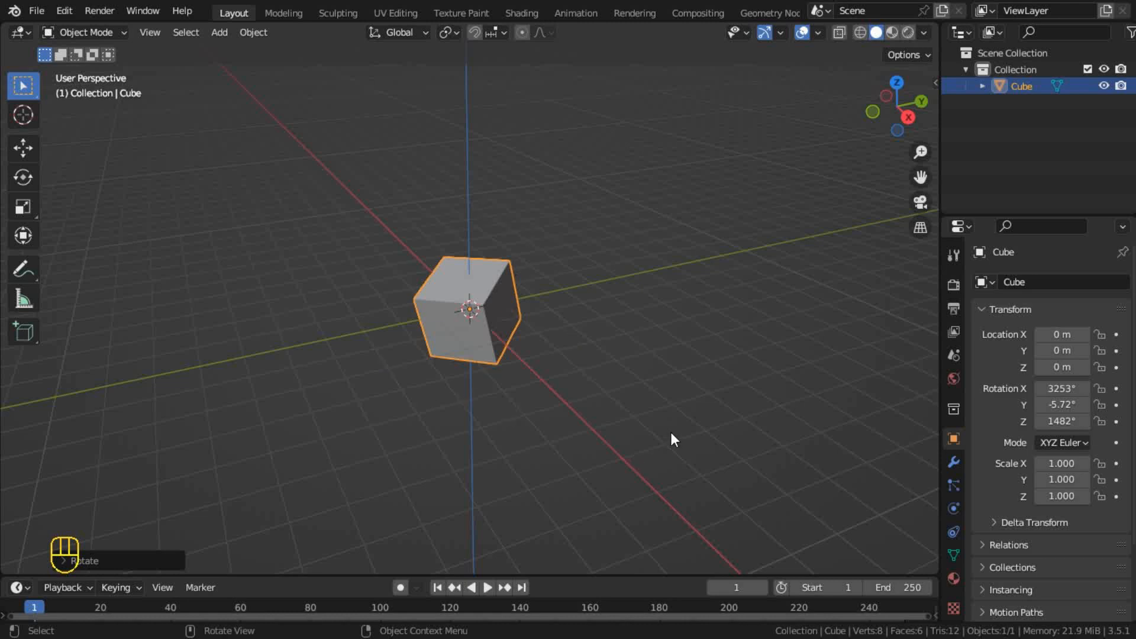
# Step: Scale the rotated cube uniformly to about 1.34 and deselect it
pyautogui.press('s')
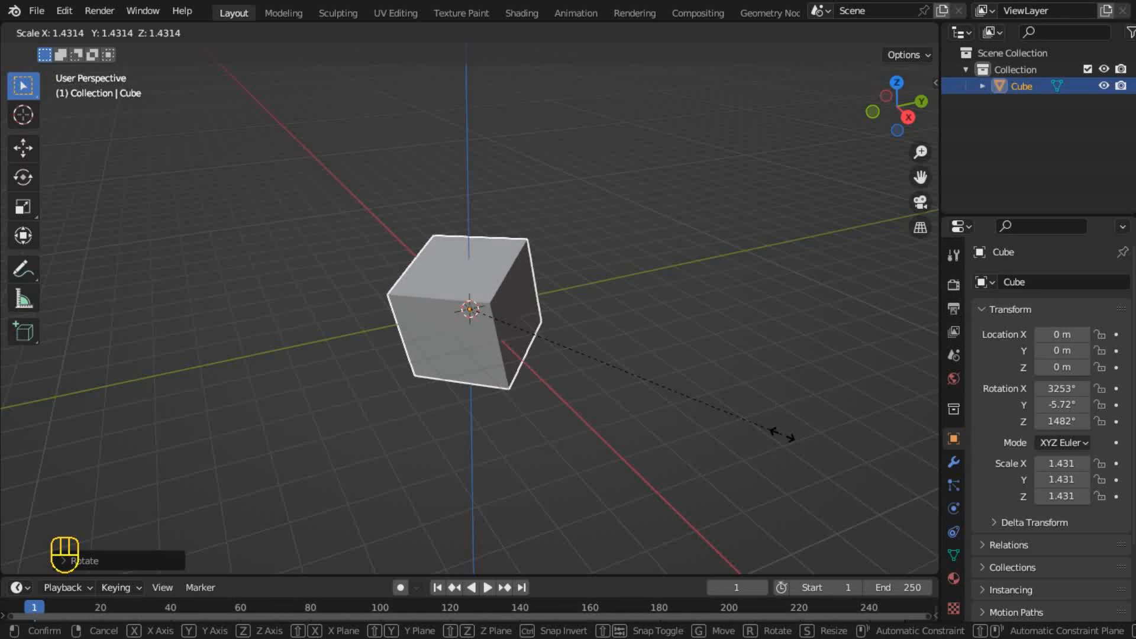
pyautogui.click(748, 415)
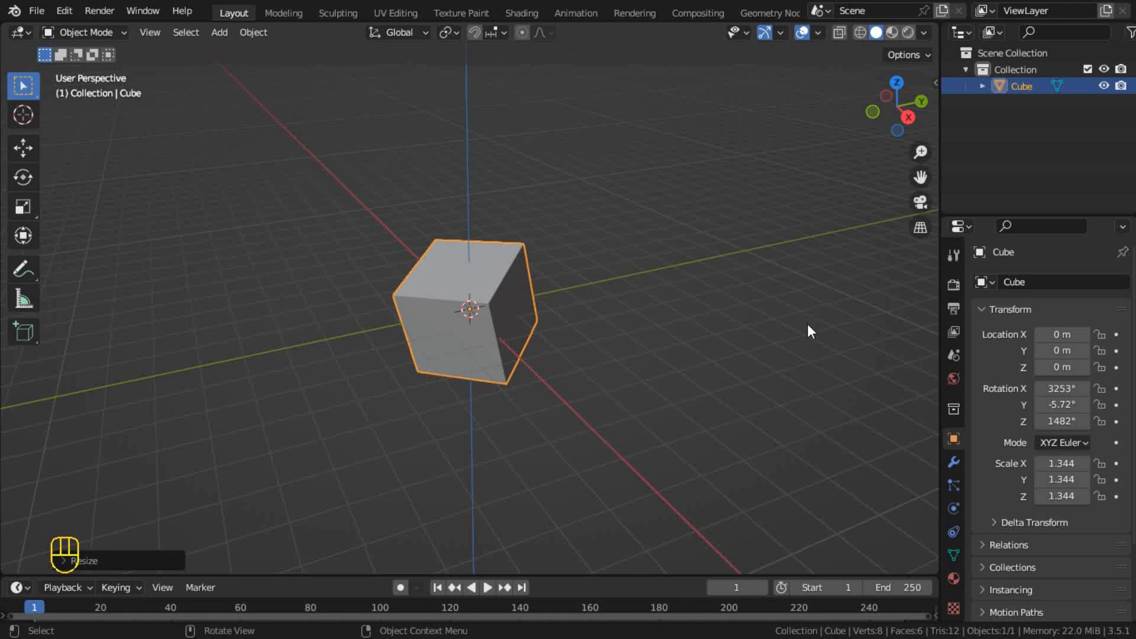
pyautogui.click(756, 253)
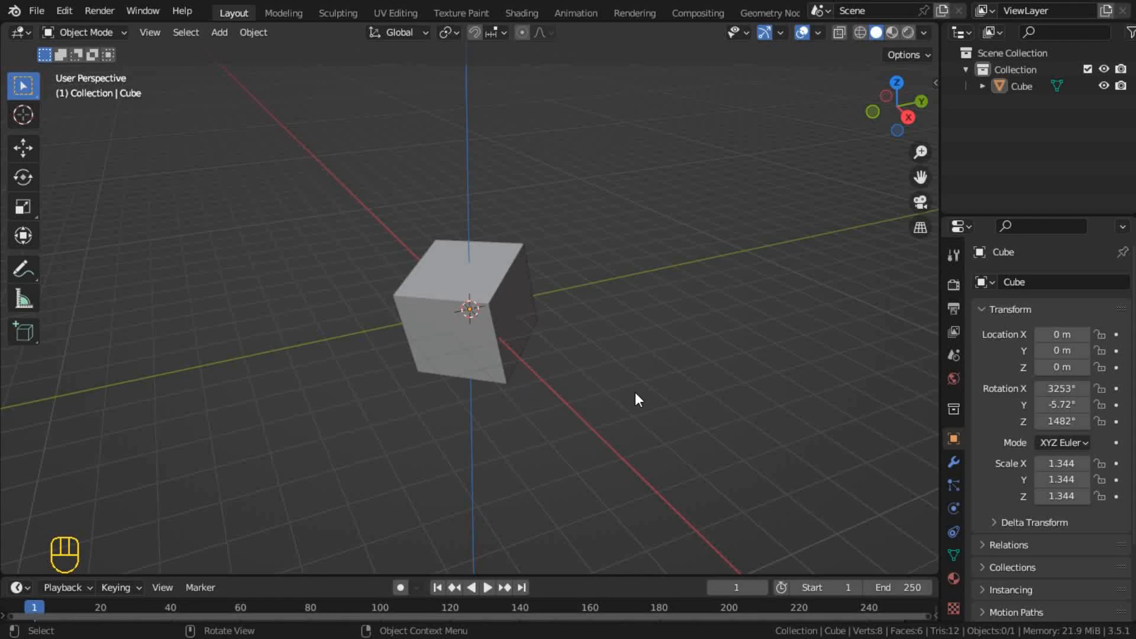
# Step: Try to scale, move and rotate the cube while nothing is selected
pyautogui.press('s')
pyautogui.press('g')
pyautogui.press('r')
# Step: Reselect the cube and move it freely to about X 0.04 m, Y -0.02 m and Z -0.08 m
pyautogui.click(496, 285)
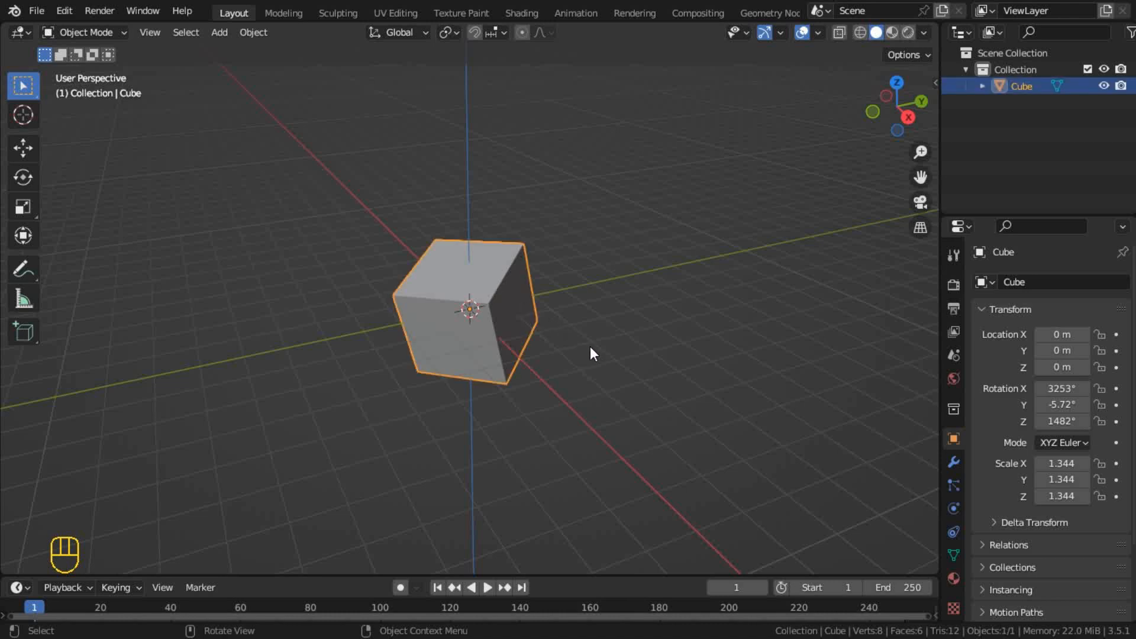
pyautogui.press('g')
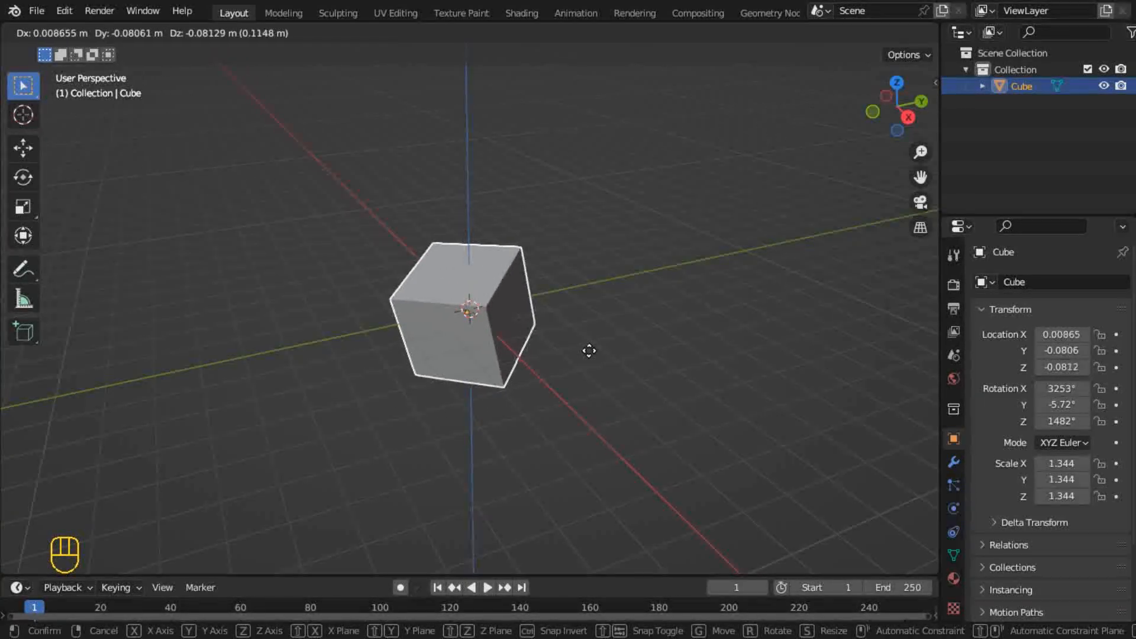
pyautogui.click(596, 352)
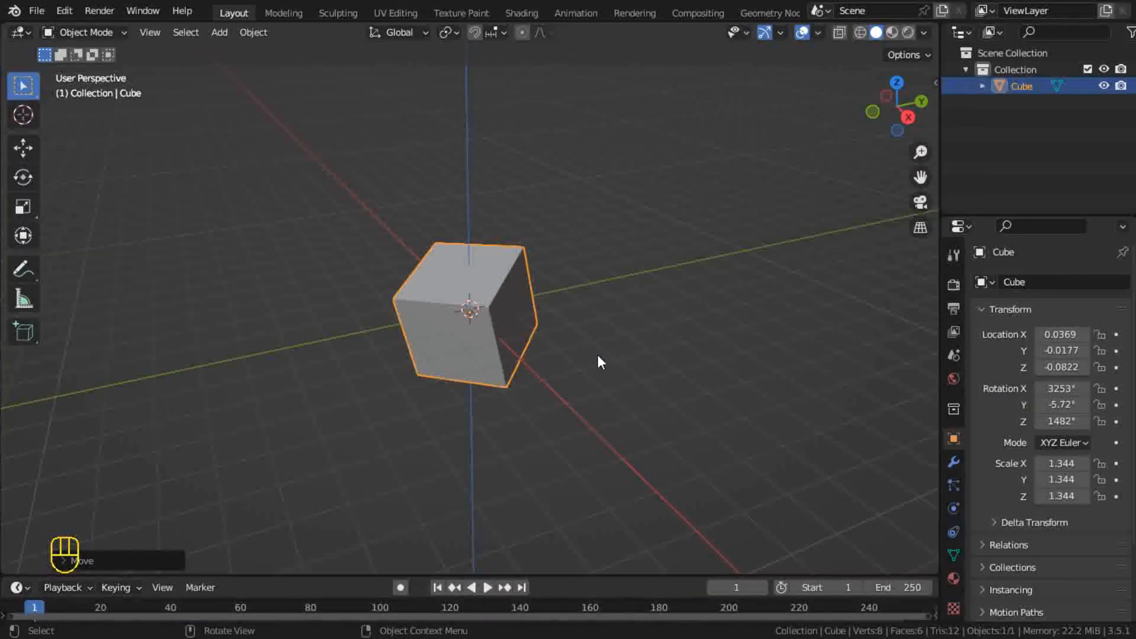
# Step: Undo the operations one by one, back to the block before its Z scaling
pyautogui.press('ctrl')
pyautogui.hotkey('ctrl', 'z')
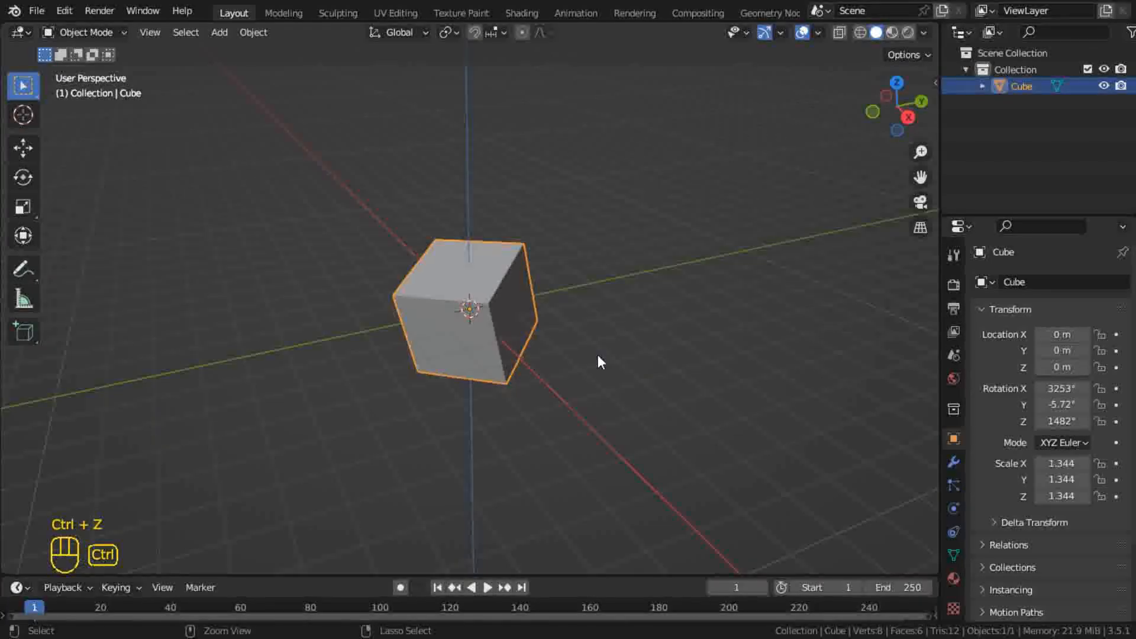
pyautogui.hotkey('ctrl', 'z')
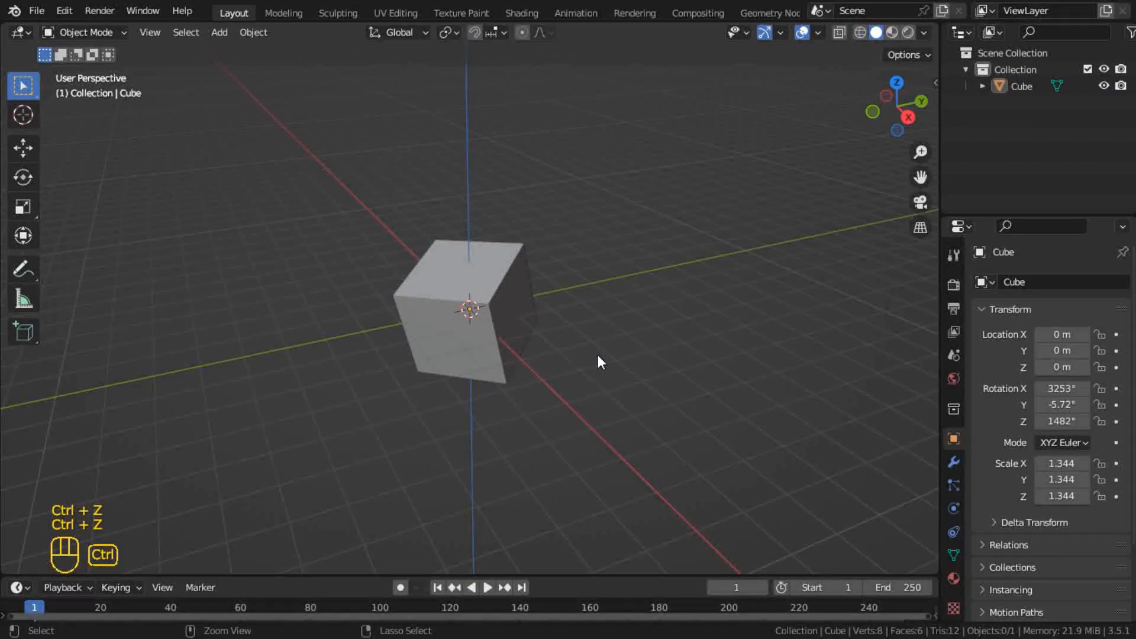
pyautogui.hotkey('ctrl', 'z')
pyautogui.hotkey('ctrl', 'z')
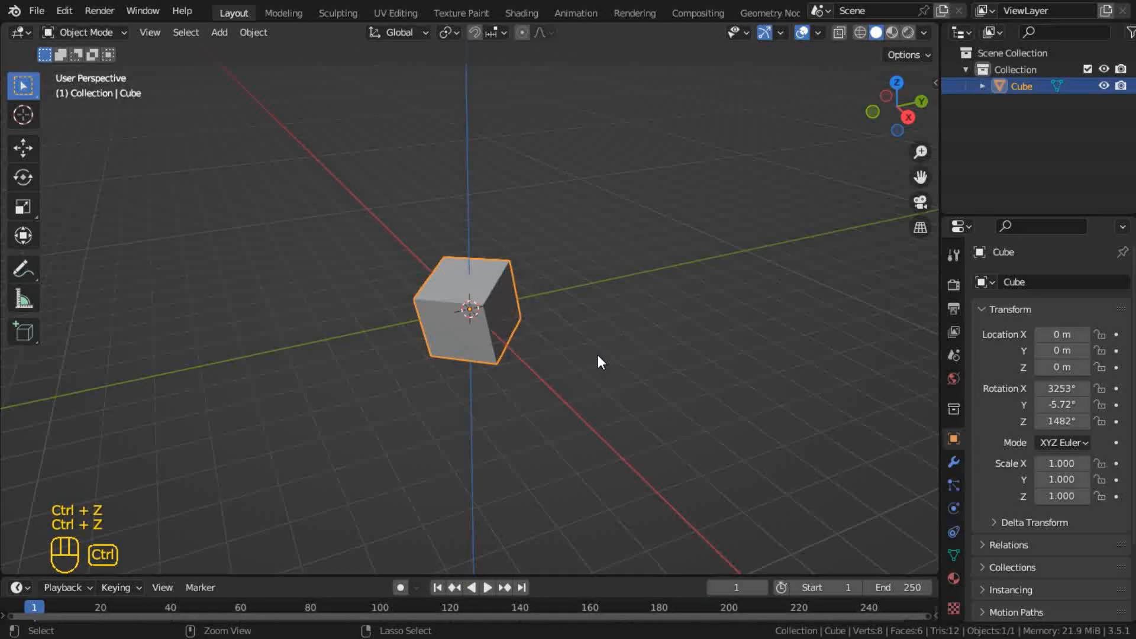
pyautogui.hotkey('ctrl', 'z')
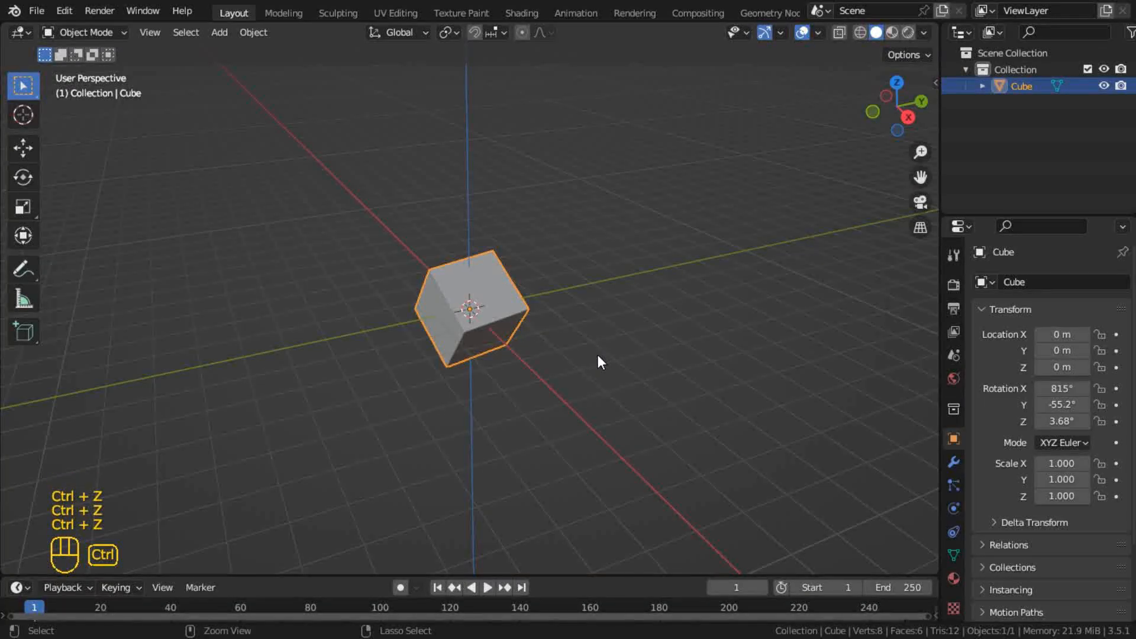
pyautogui.hotkey('ctrl', 'z')
pyautogui.hotkey('ctrl', 'z')
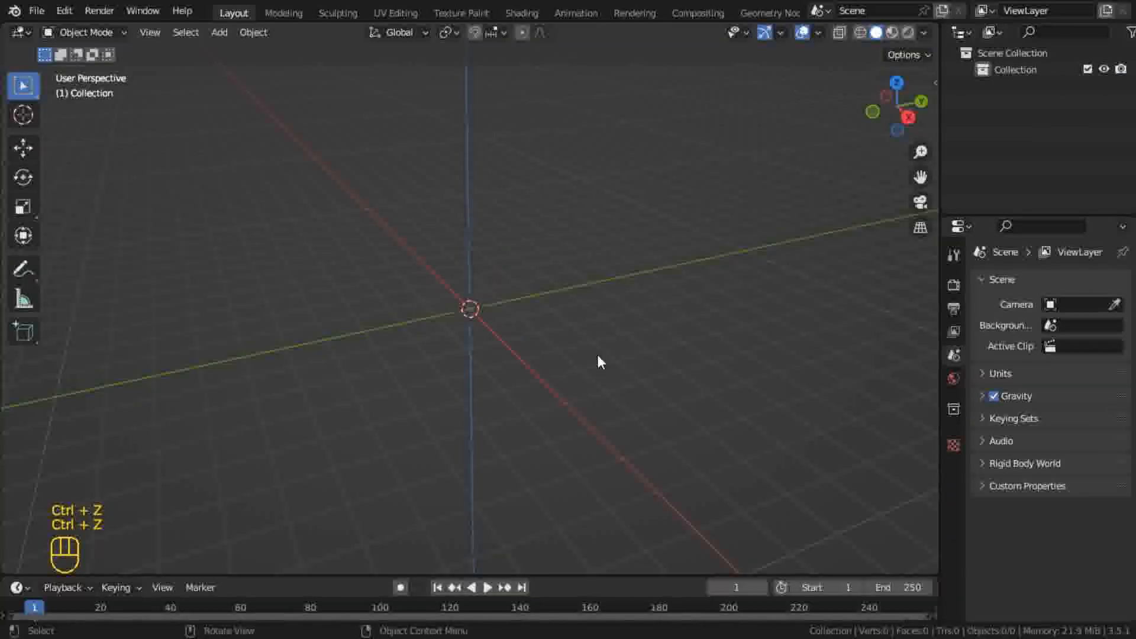
pyautogui.hotkey('ctrl', 'z')
pyautogui.hotkey('ctrl', 'z')
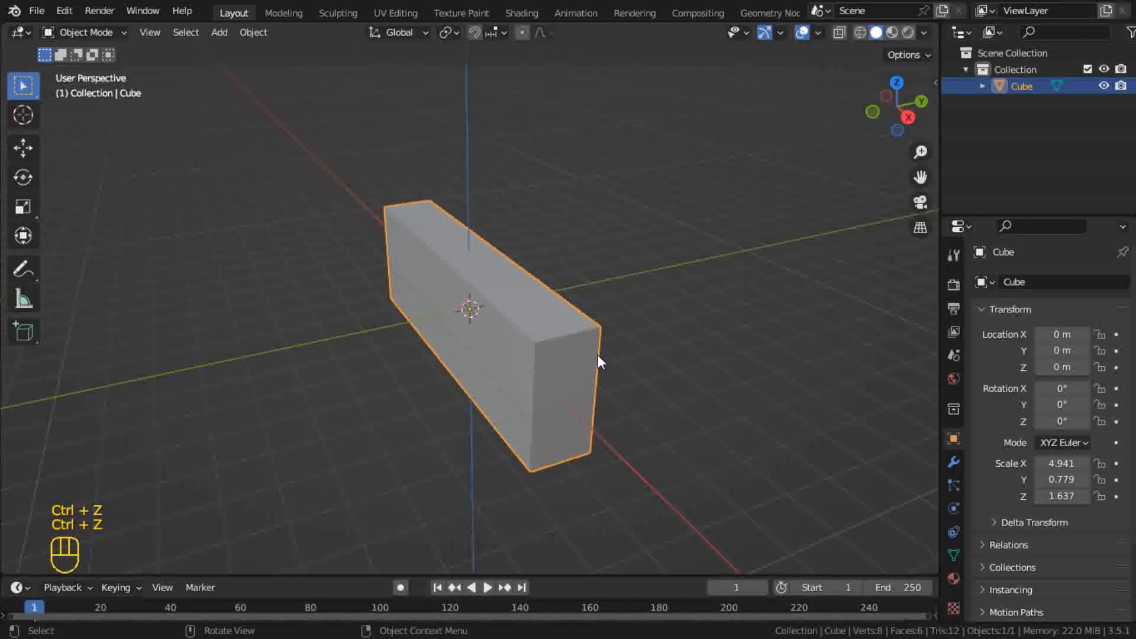